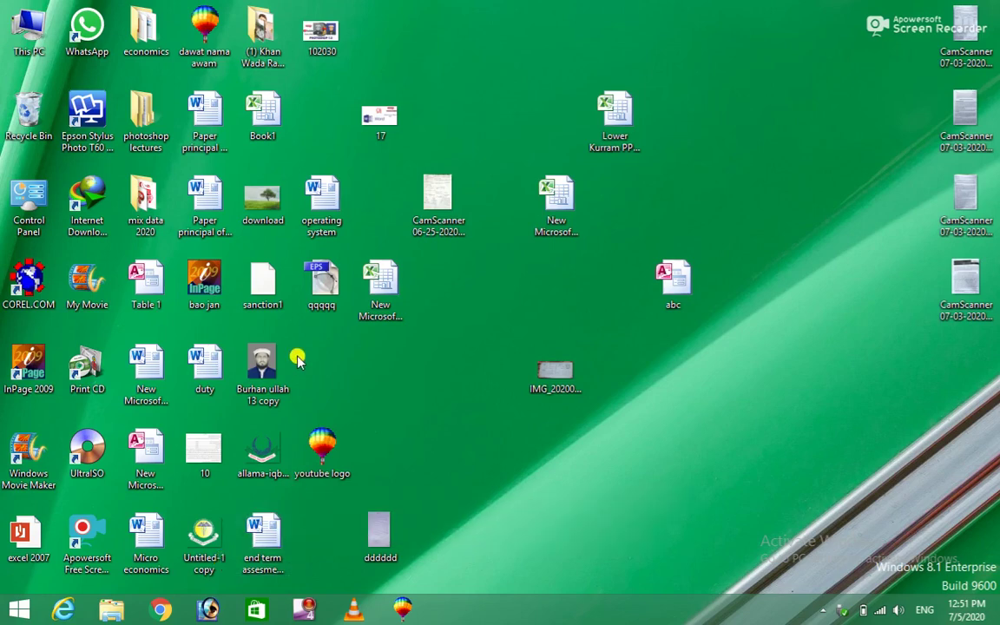
# Delete the qqqqq file from the desktop and launch InPage 2009
pyautogui.press('Delete')
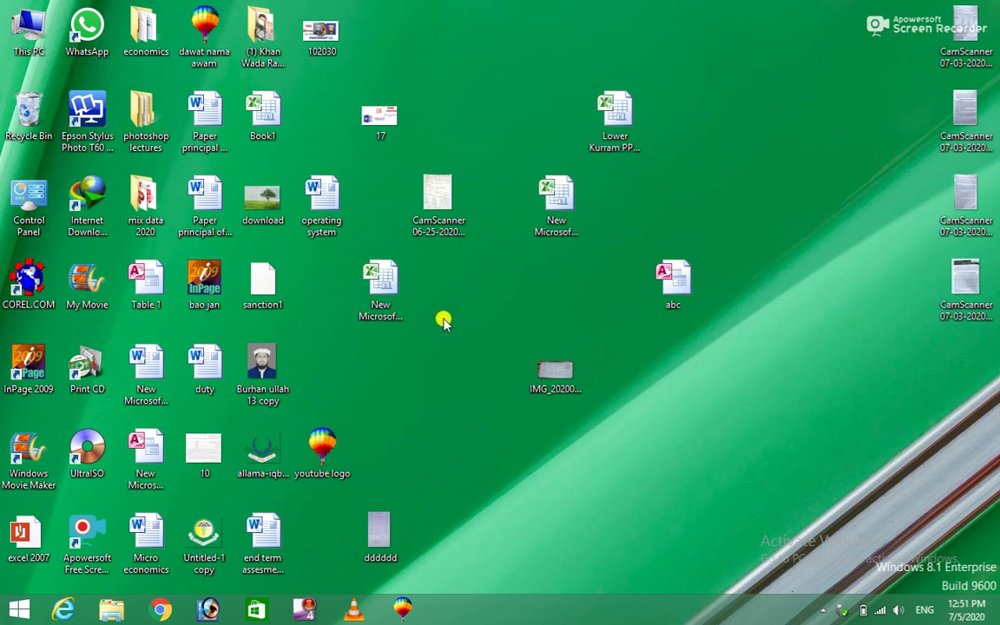
pyautogui.doubleClick(28, 369)
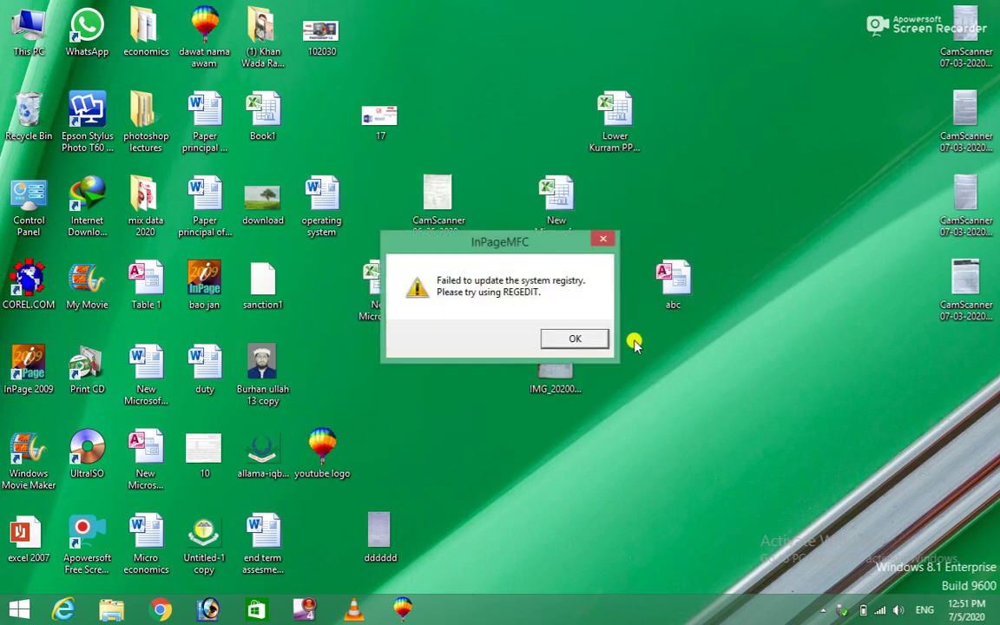
# Dismiss the registry error and create a new blank landscape A4 document
pyautogui.click(575, 337)
pyautogui.click(13, 26)
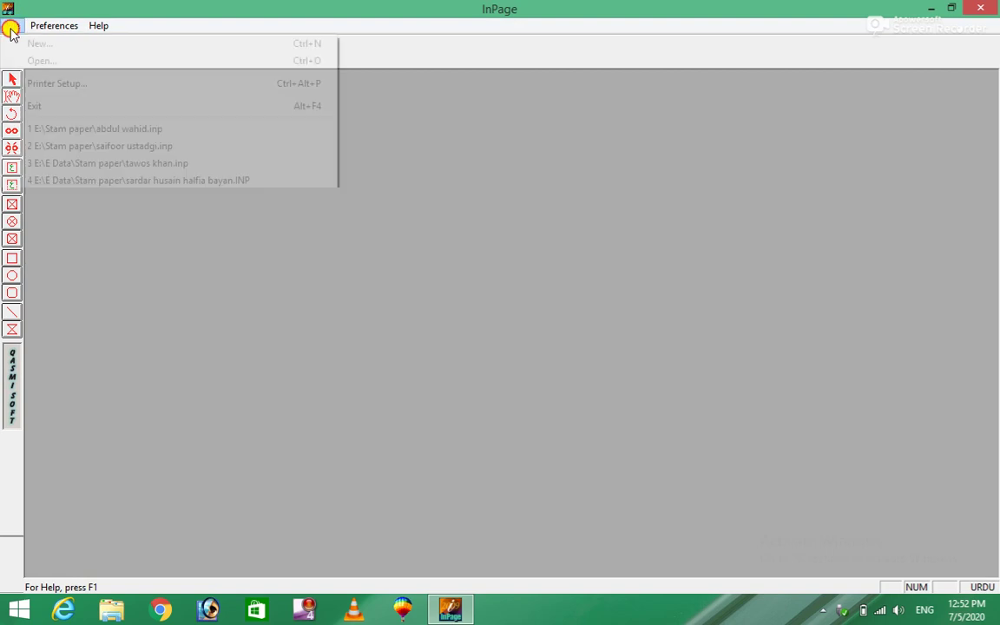
pyautogui.click(38, 43)
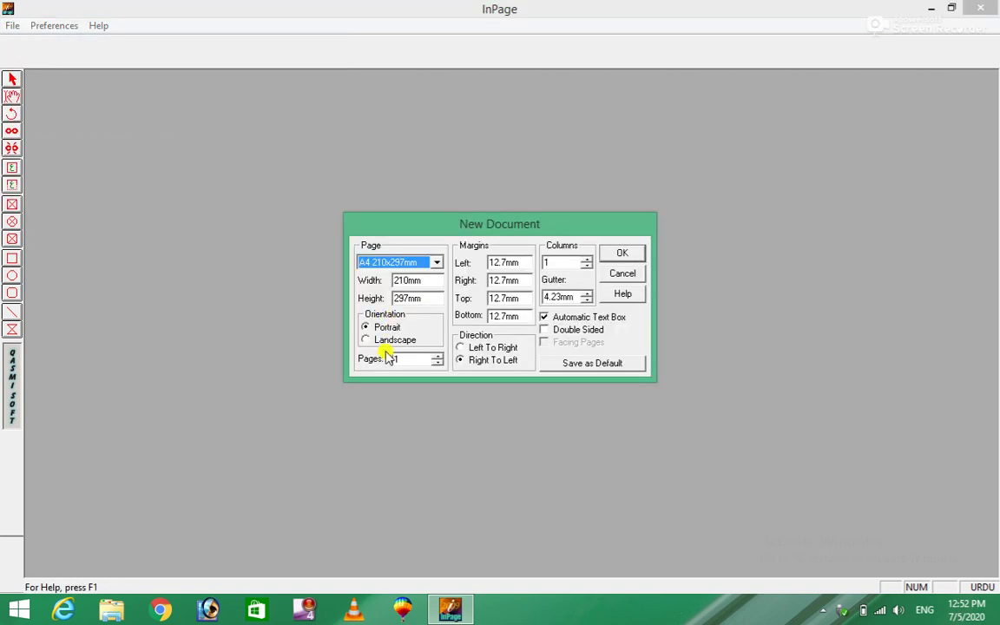
pyautogui.click(366, 341)
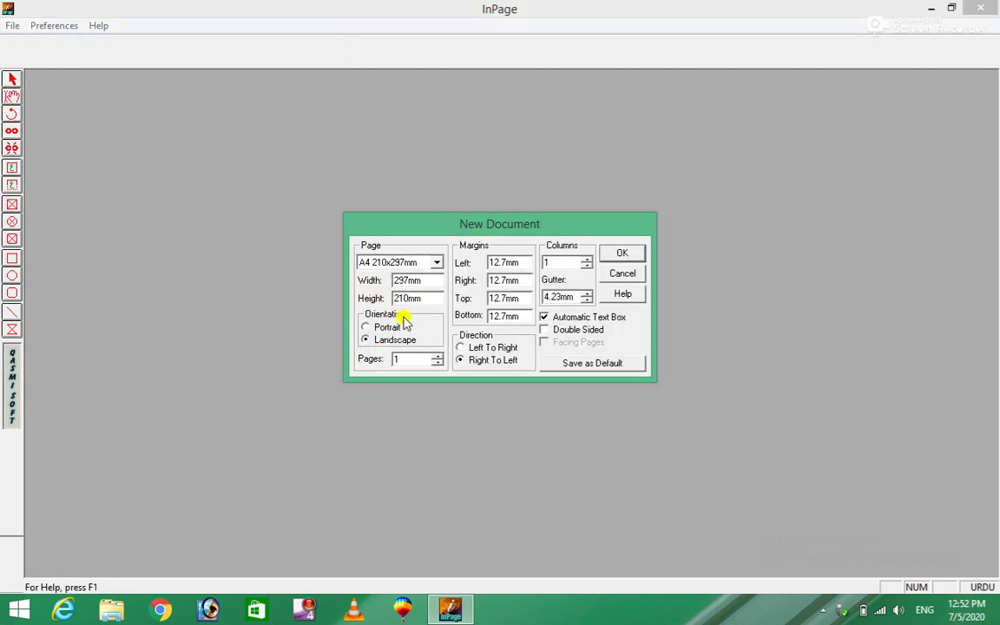
pyautogui.click(625, 254)
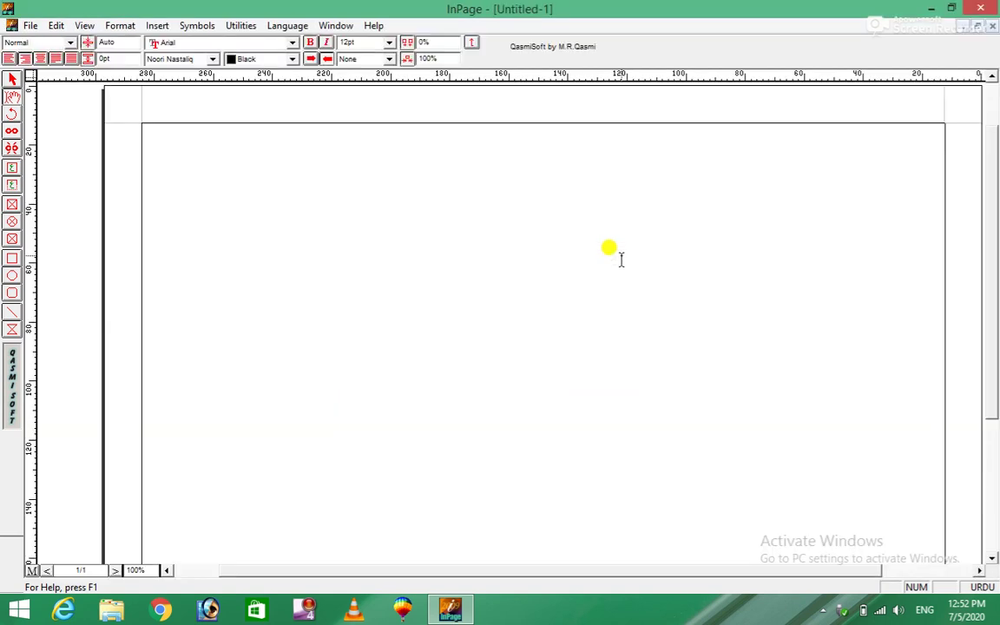
# At 120pt, type the Urdu title ending in 'گرافک سنٹر'
pyautogui.click(366, 41)
pyautogui.write('120')
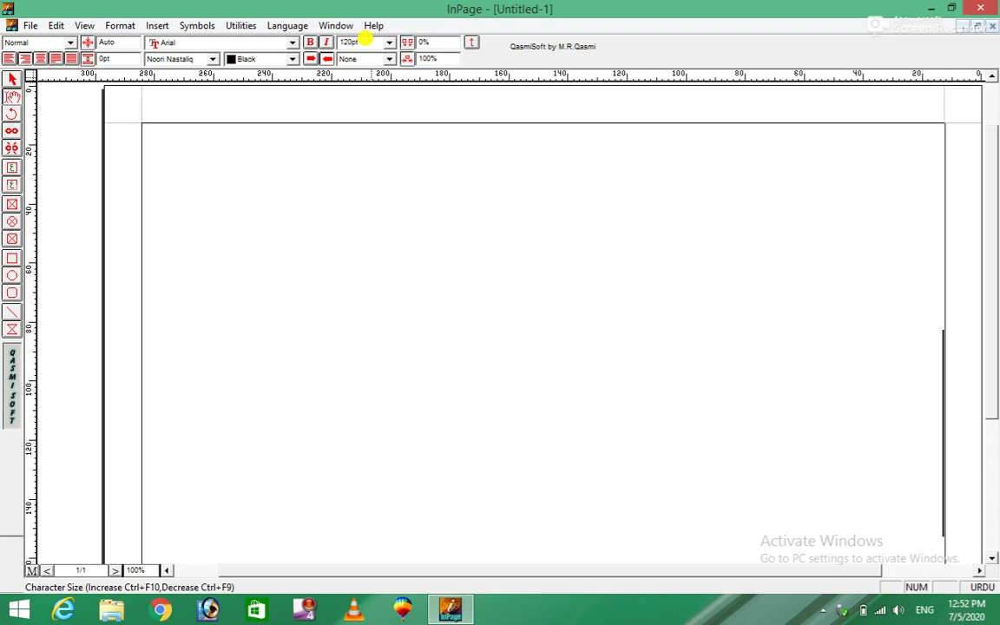
pyautogui.write('بہران')
pyautogui.press('BackSpace')
pyautogui.press('BackSpace')
pyautogui.press('BackSpace')
pyautogui.press('BackSpace')
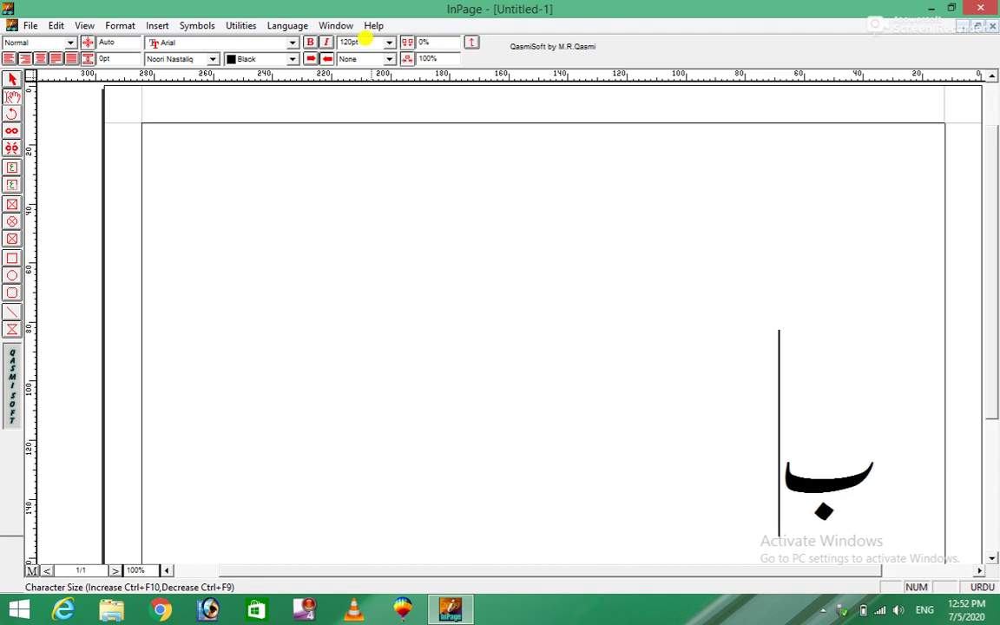
pyautogui.write('رہانا')
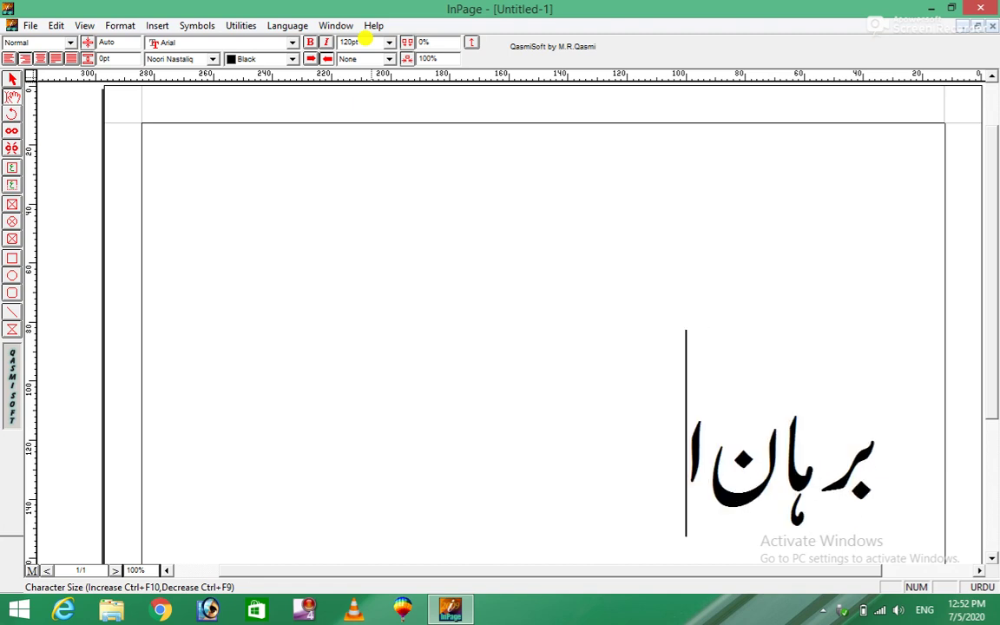
pyautogui.write('للہپ')
pyautogui.press('BackSpace')
pyautogui.write('گ')
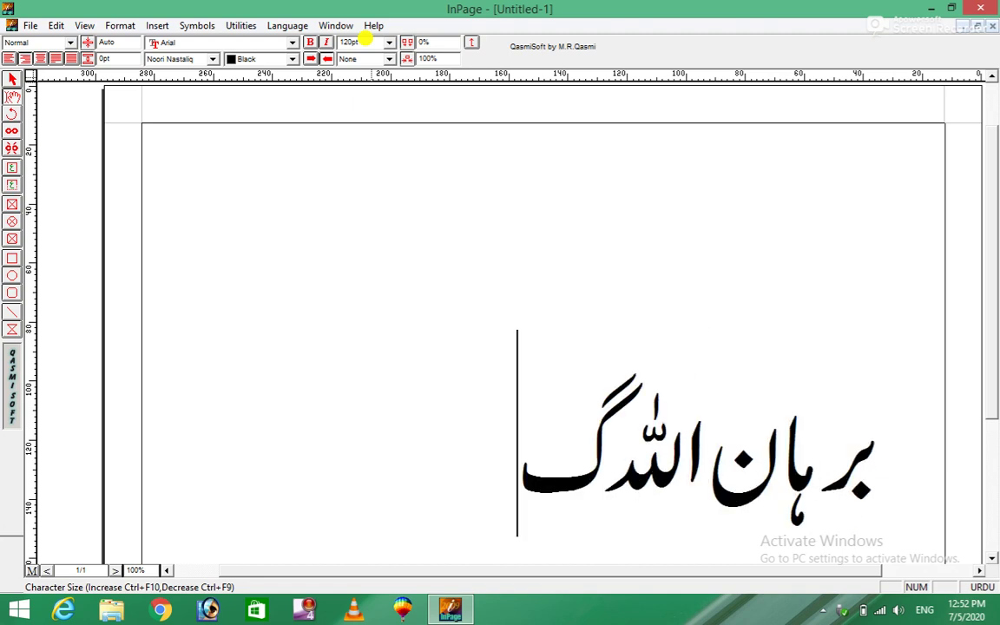
pyautogui.write('رافک ')
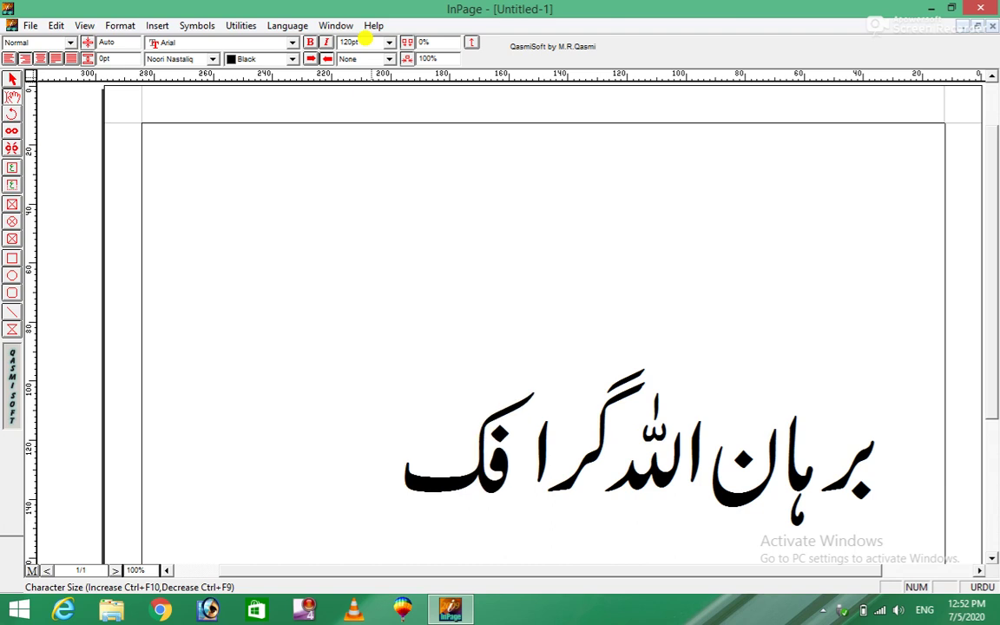
pyautogui.write('سنٹر')
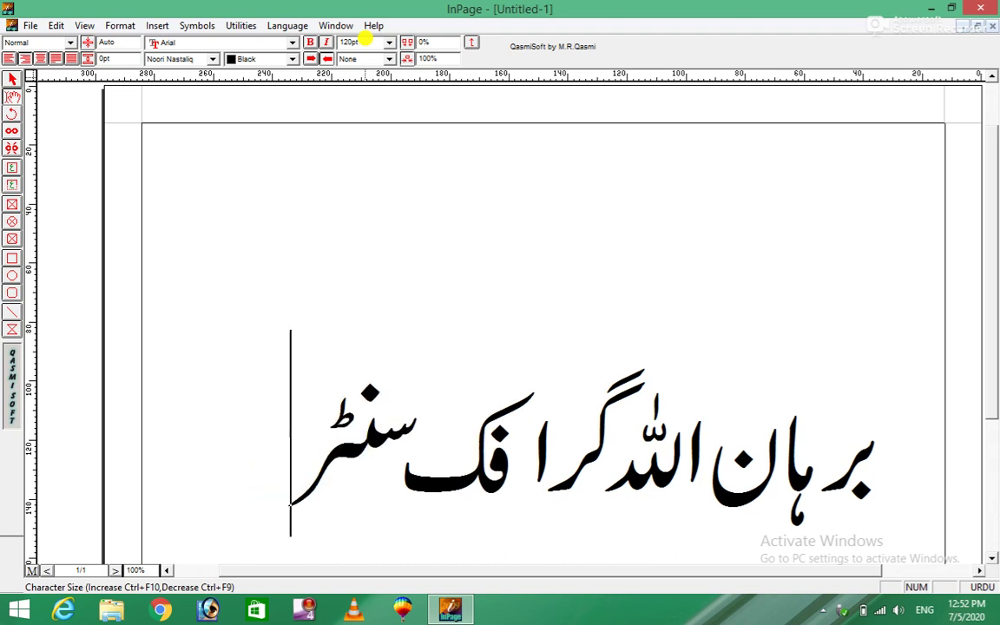
# Export the page to the desktop as Encapsulated PostScript cba.eps, then minimize InPage
pyautogui.click(33, 26)
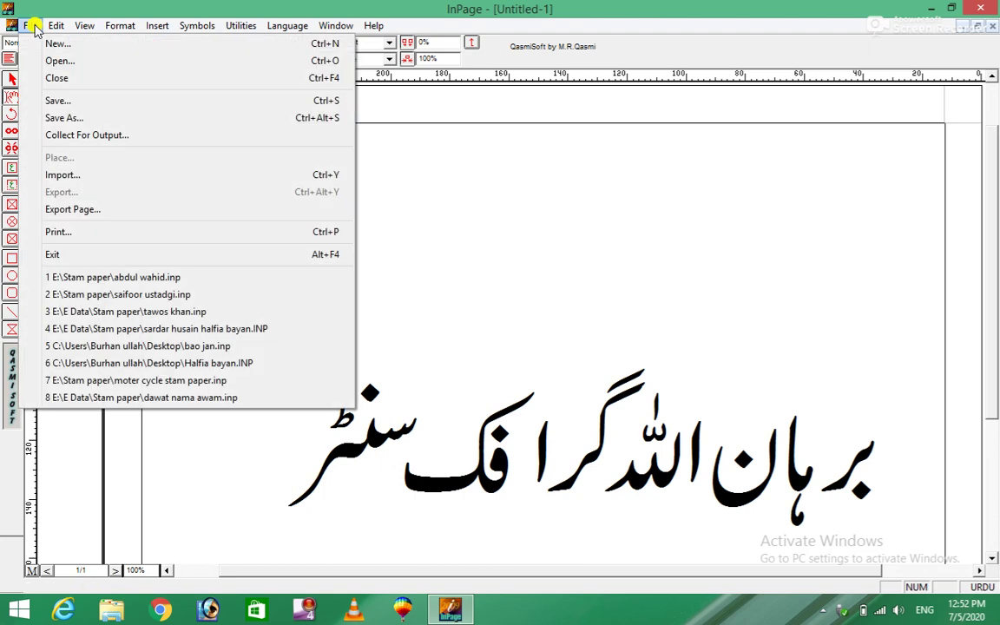
pyautogui.click(78, 209)
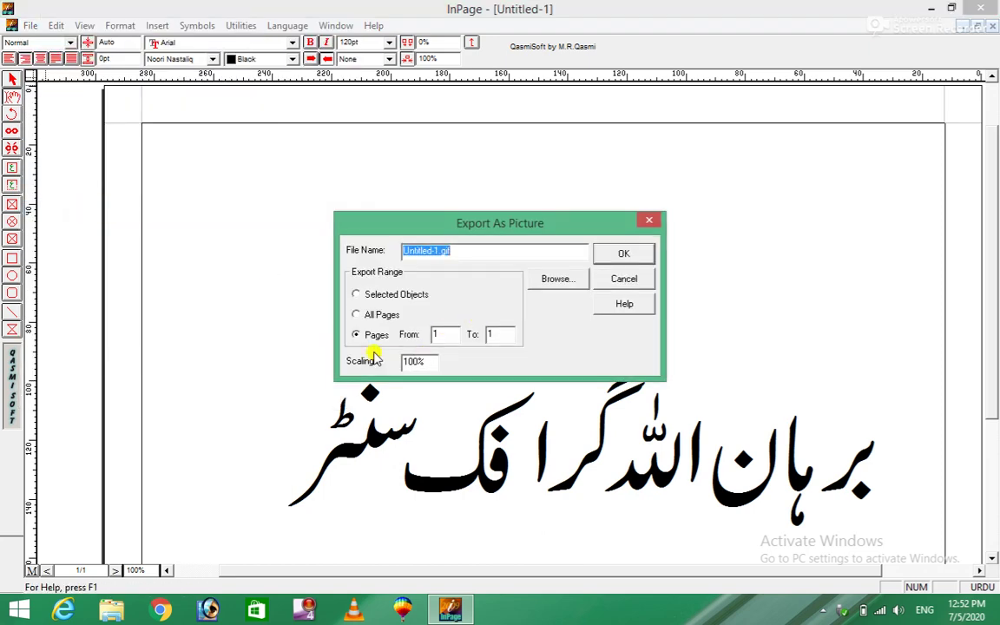
pyautogui.click(558, 283)
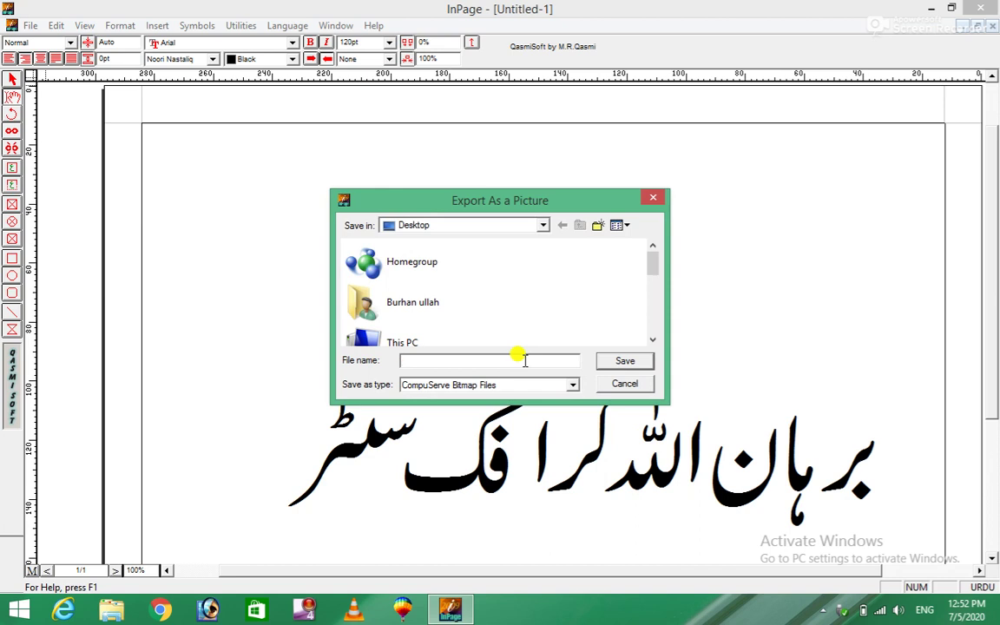
pyautogui.write('cba')
pyautogui.click(575, 386)
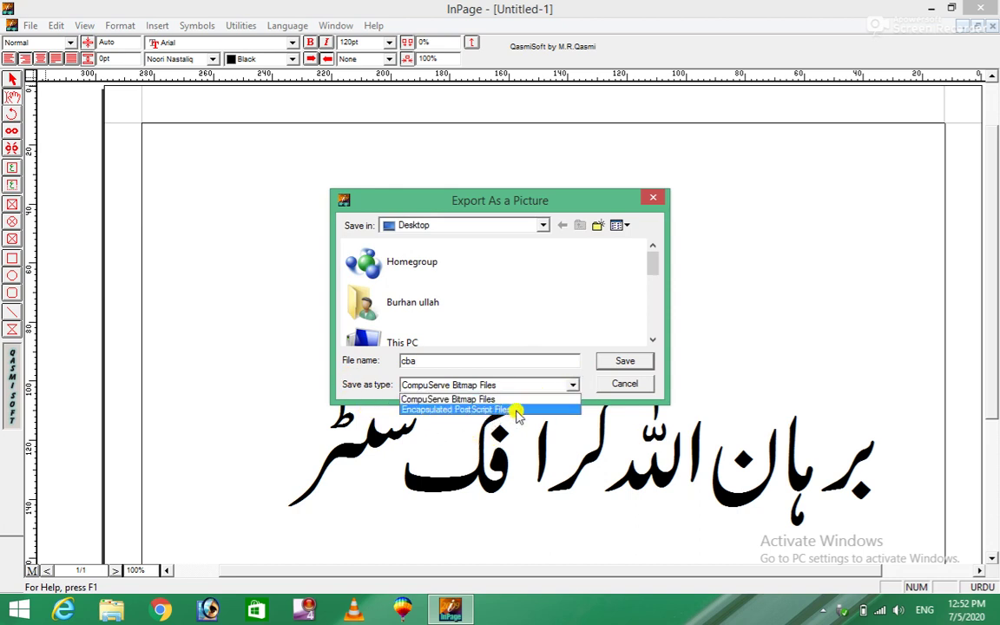
pyautogui.click(517, 411)
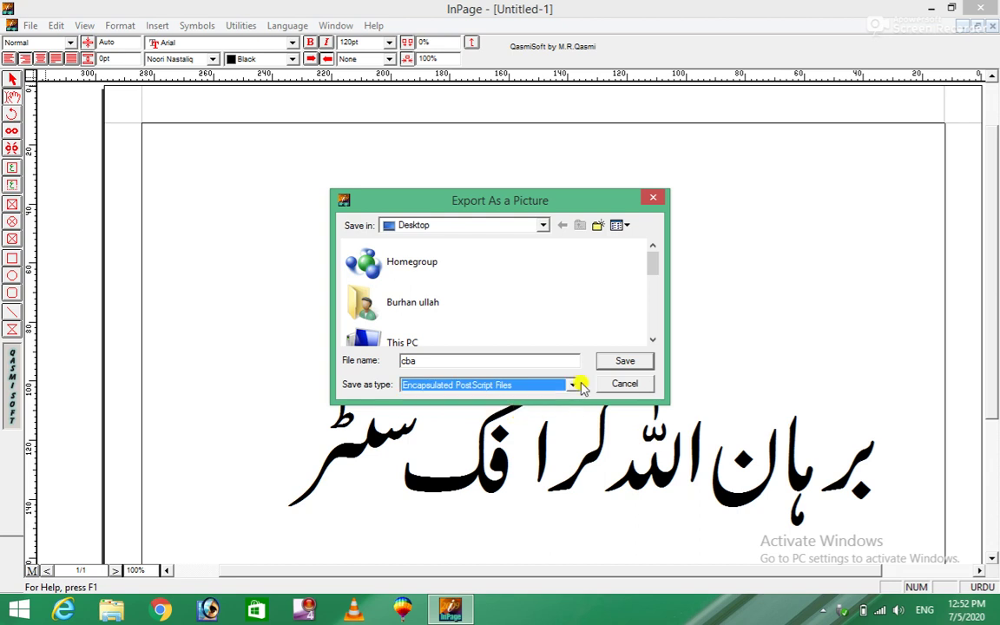
pyautogui.click(625, 363)
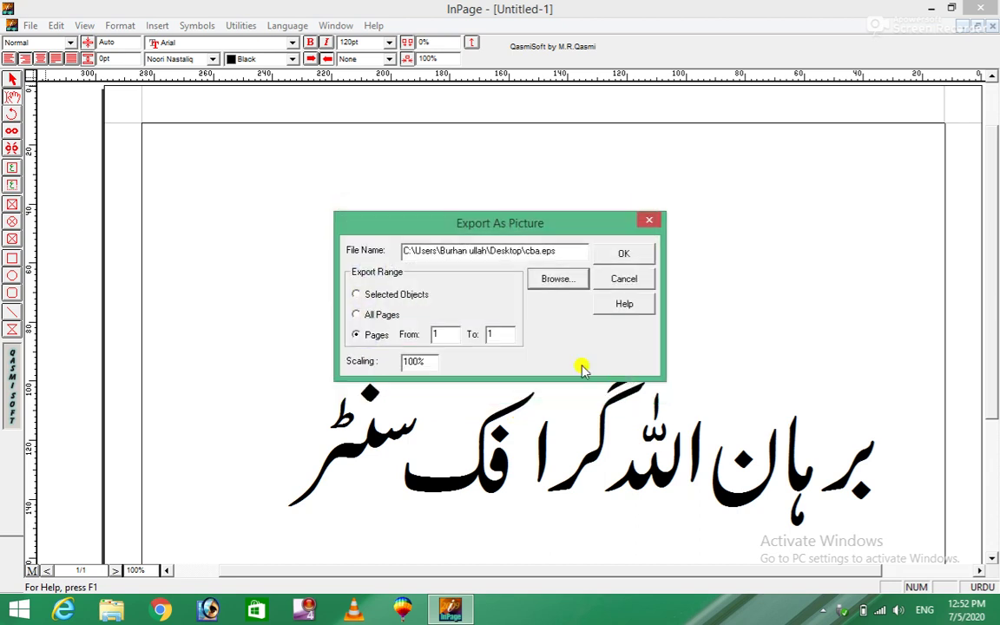
pyautogui.click(624, 254)
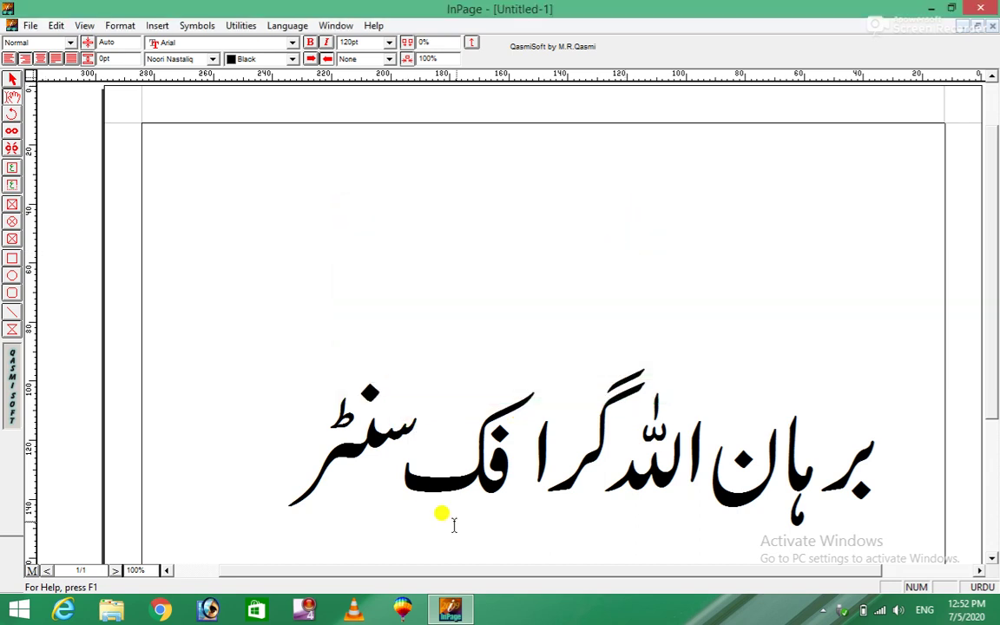
pyautogui.click(931, 9)
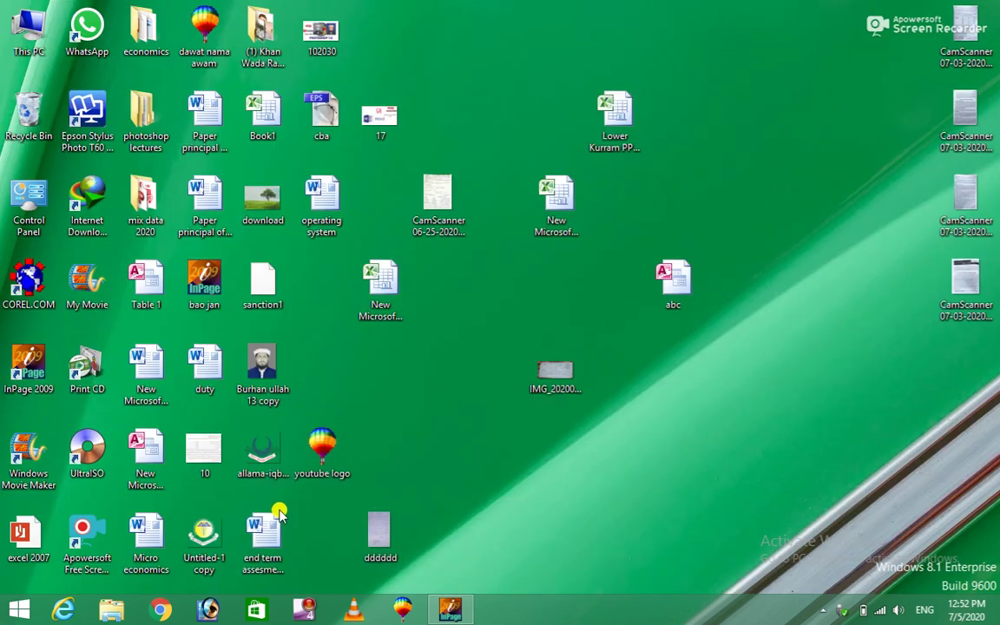
# Bring Photoshop forward, open the Open dialog, then close it, leaving an empty workspace
pyautogui.click(207, 611)
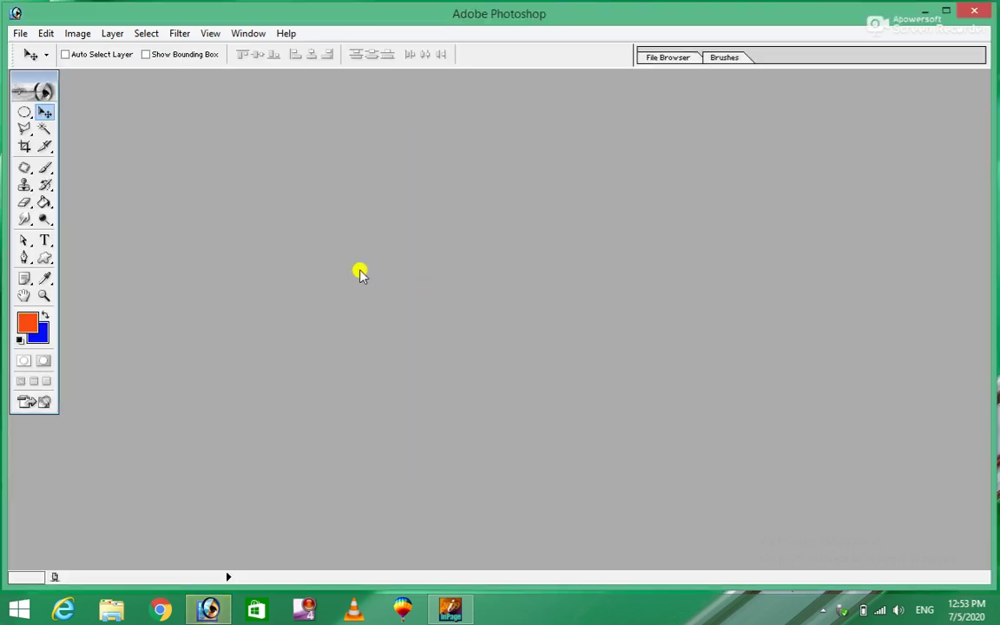
pyautogui.doubleClick(330, 248)
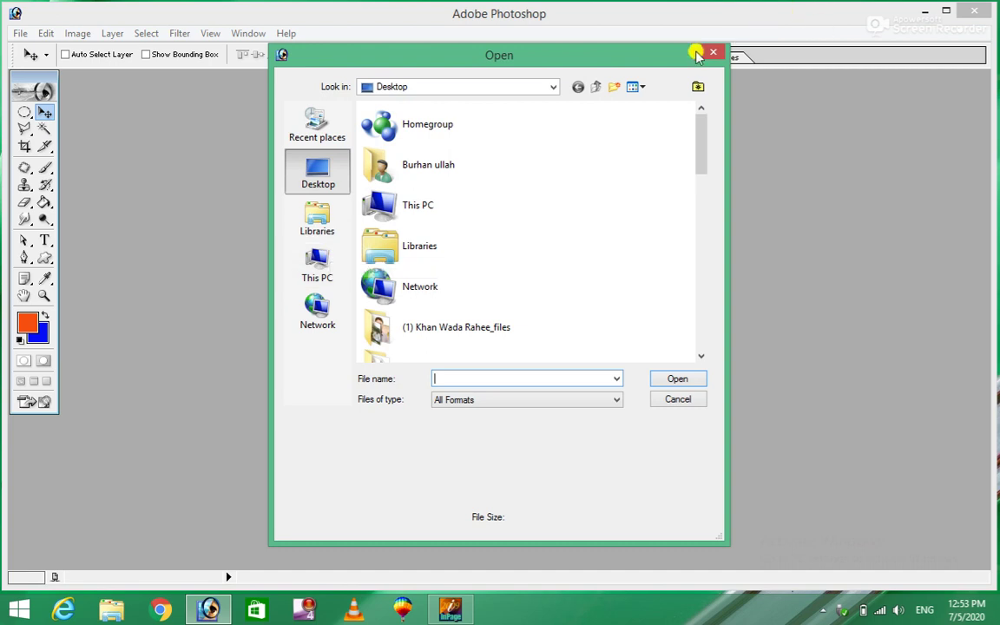
pyautogui.moveTo(706, 138)
pyautogui.mouseDown()
pyautogui.moveTo(716, 327)
pyautogui.moveTo(725, 109)
pyautogui.mouseUp()
# Open cba.eps from the Desktop with default rasterize settings and move the text up-left
pyautogui.click(713, 52)
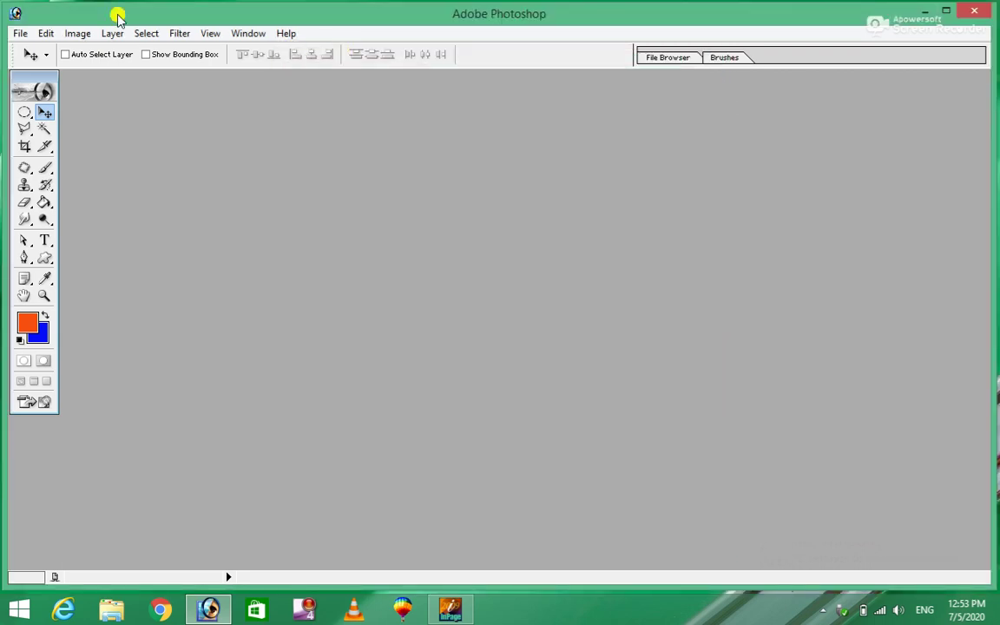
pyautogui.click(20, 33)
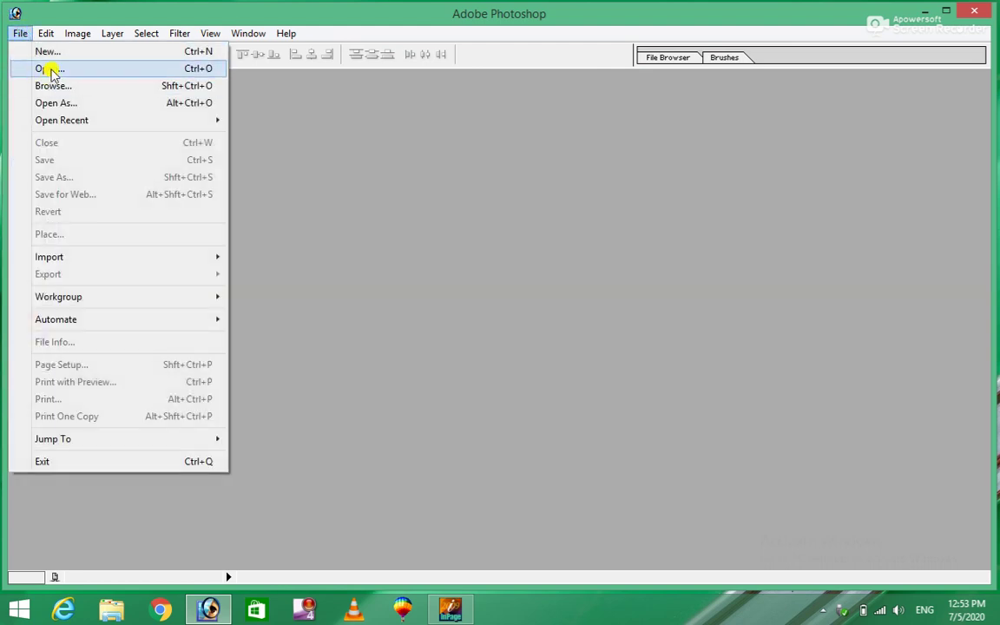
pyautogui.click(51, 69)
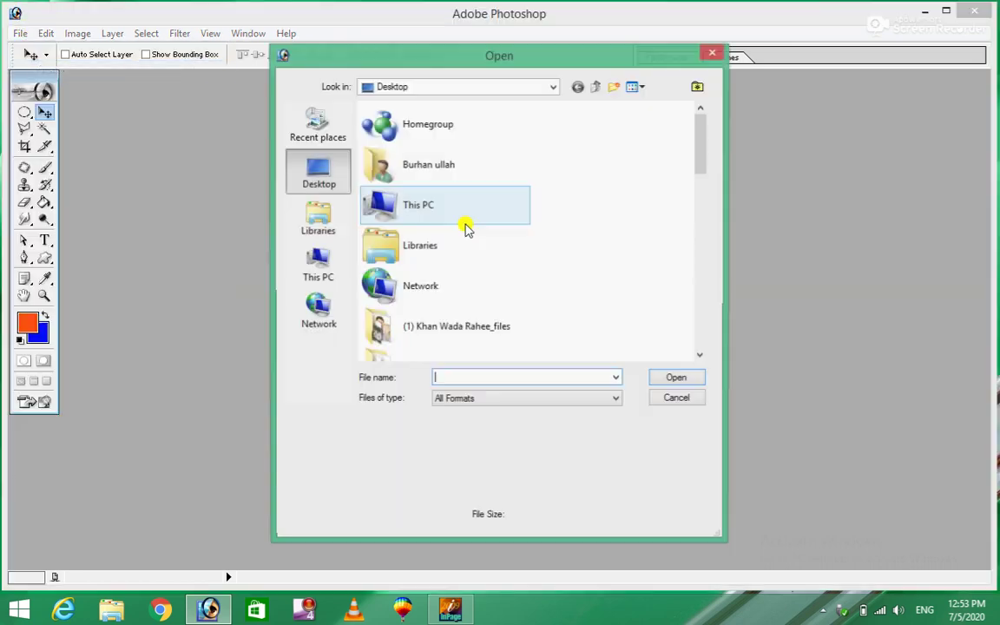
pyautogui.scroll(-2, 523, 326)
pyautogui.click(523, 326)
pyautogui.scroll(-3, 523, 325)
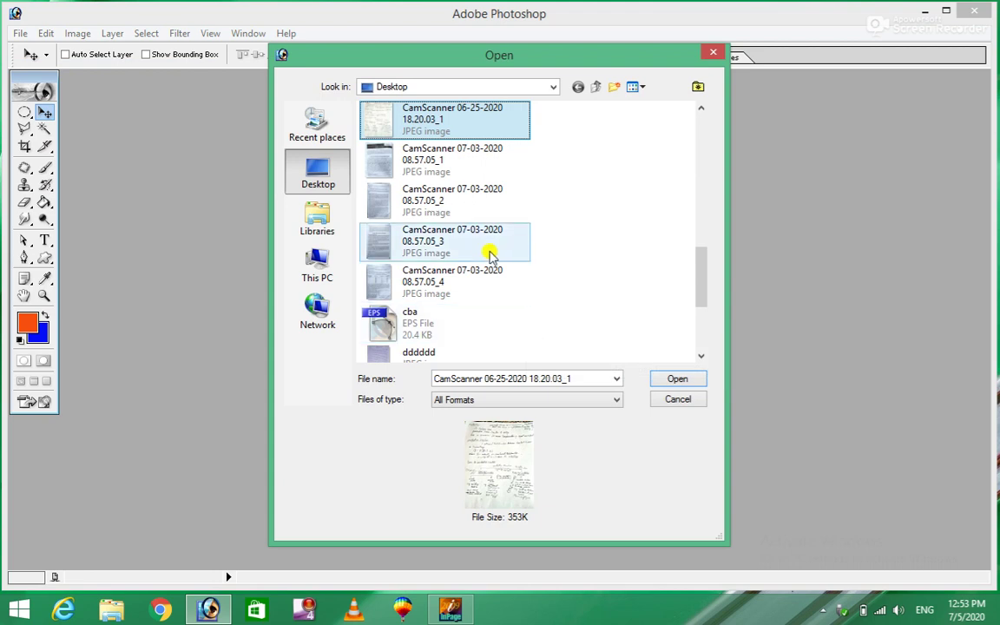
pyautogui.click(408, 328)
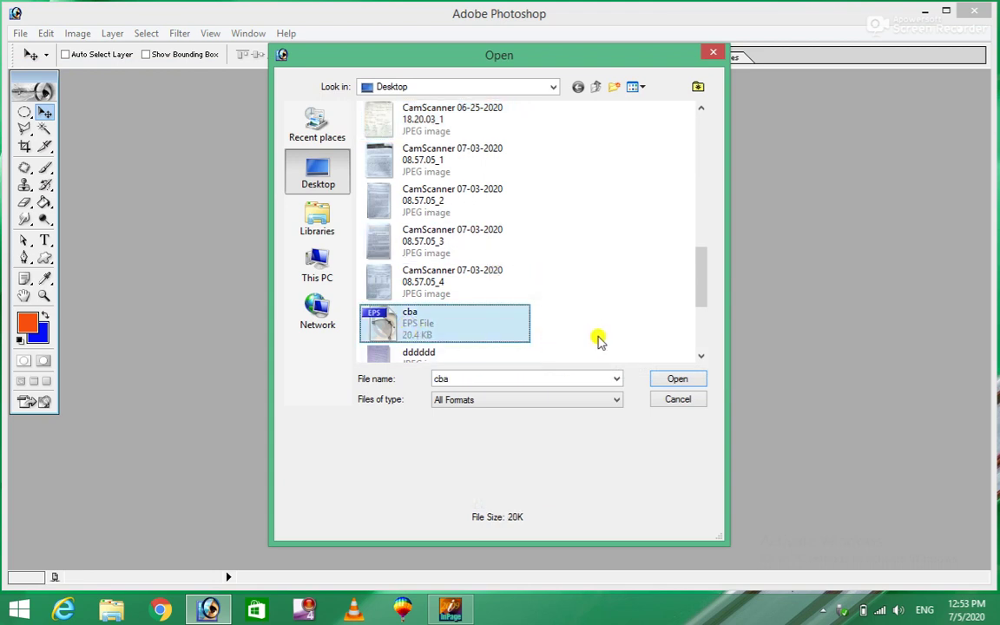
pyautogui.click(678, 381)
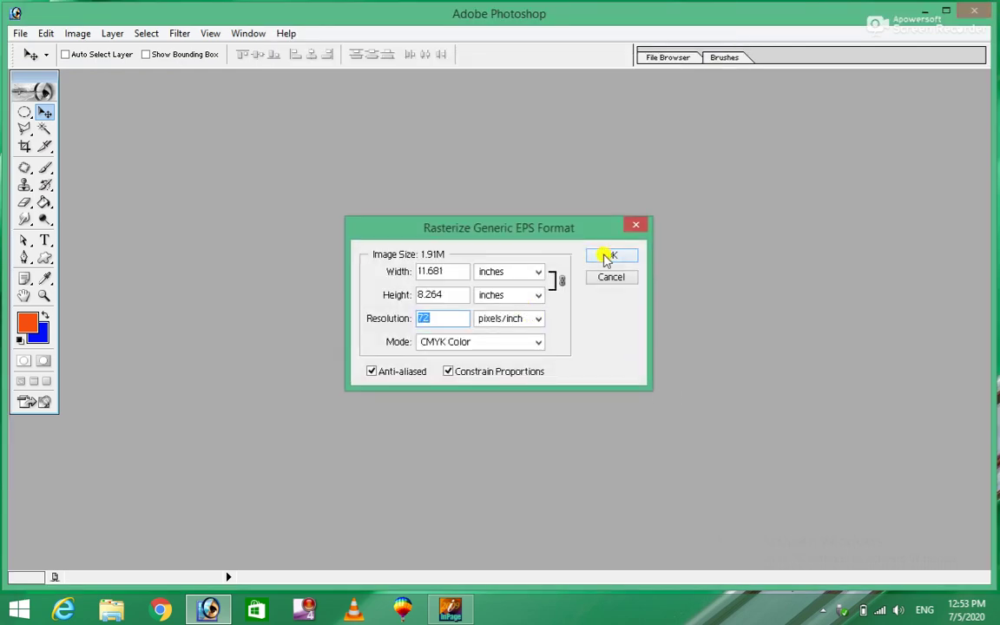
pyautogui.click(613, 257)
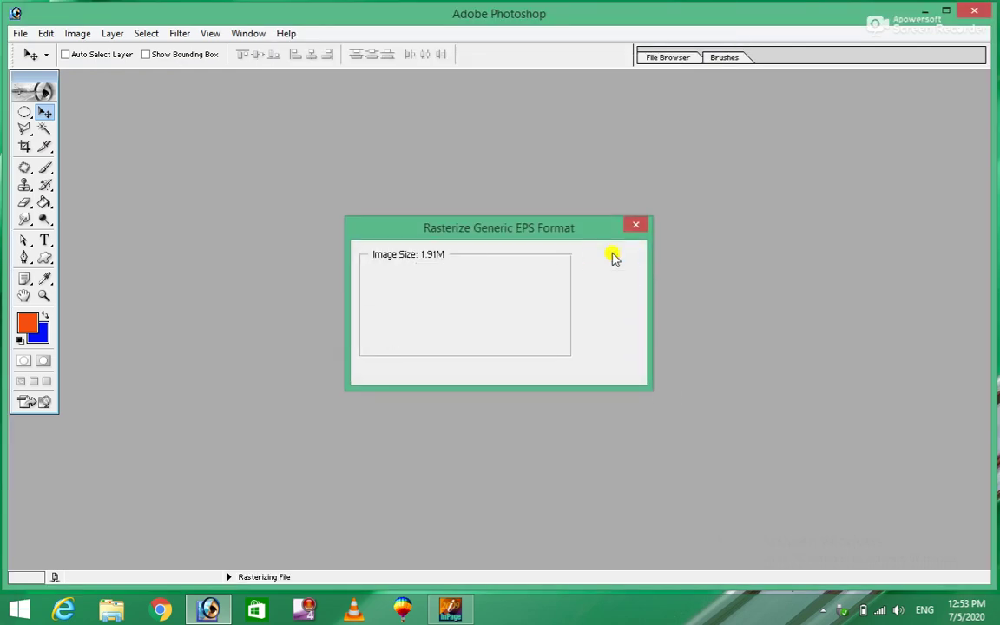
pyautogui.moveTo(385, 295); pyautogui.dragTo(360, 262)
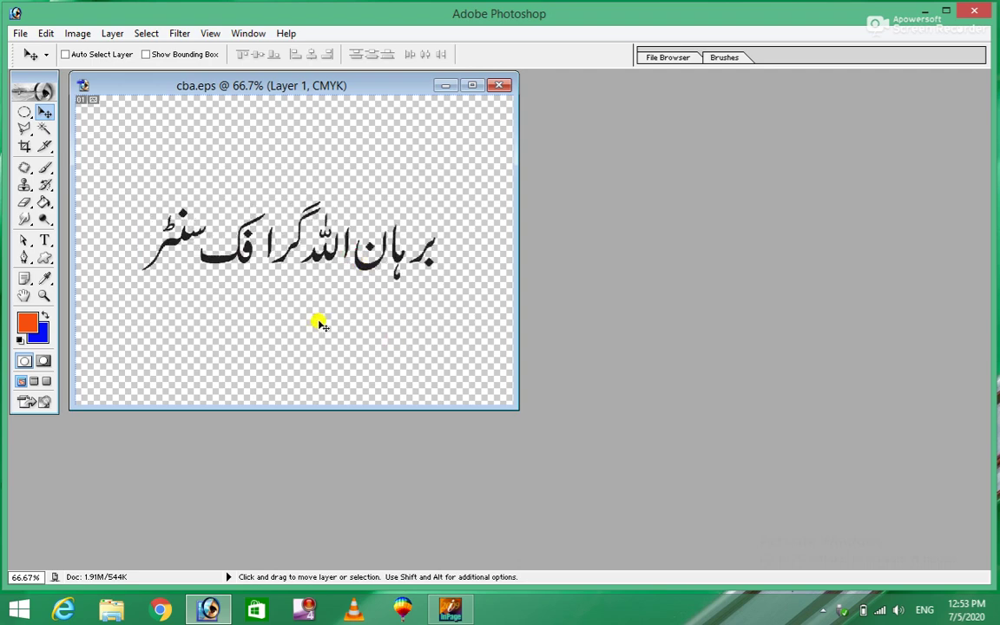
# Create a new Letter-size 8.5 x 11 inch document
pyautogui.hotkey('ctrl', 'n')
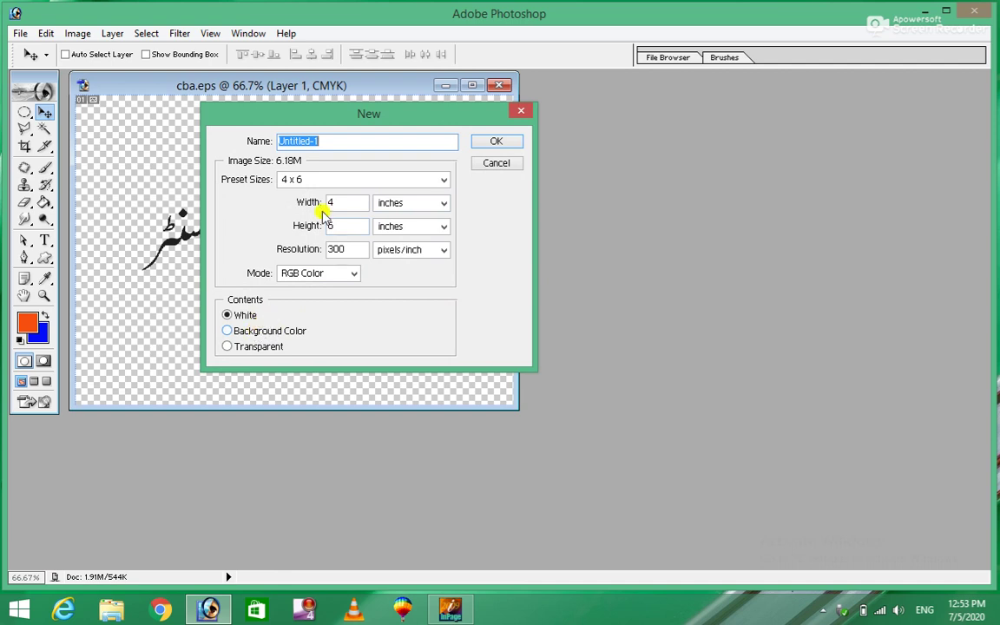
pyautogui.click(427, 182)
pyautogui.click(334, 205)
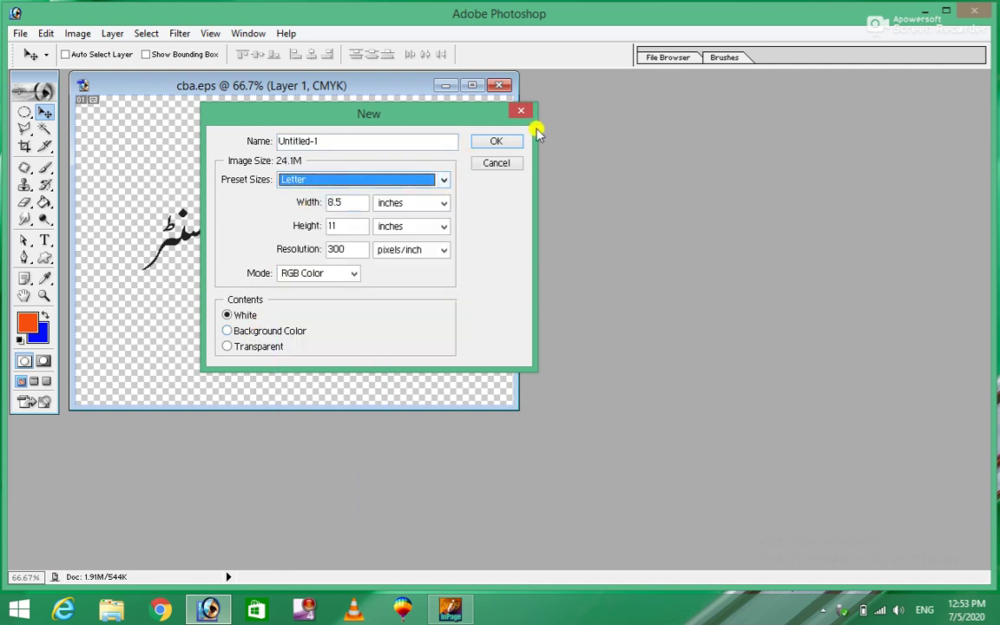
pyautogui.click(497, 142)
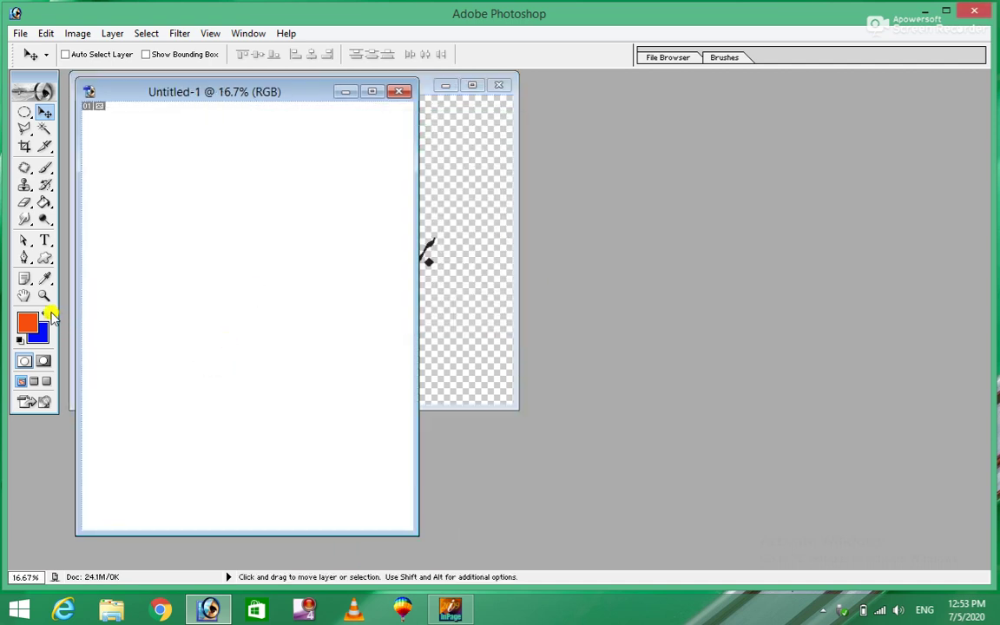
# Fill the new canvas orange with the Paint Bucket and place it beside cba.eps
pyautogui.click(41, 332)
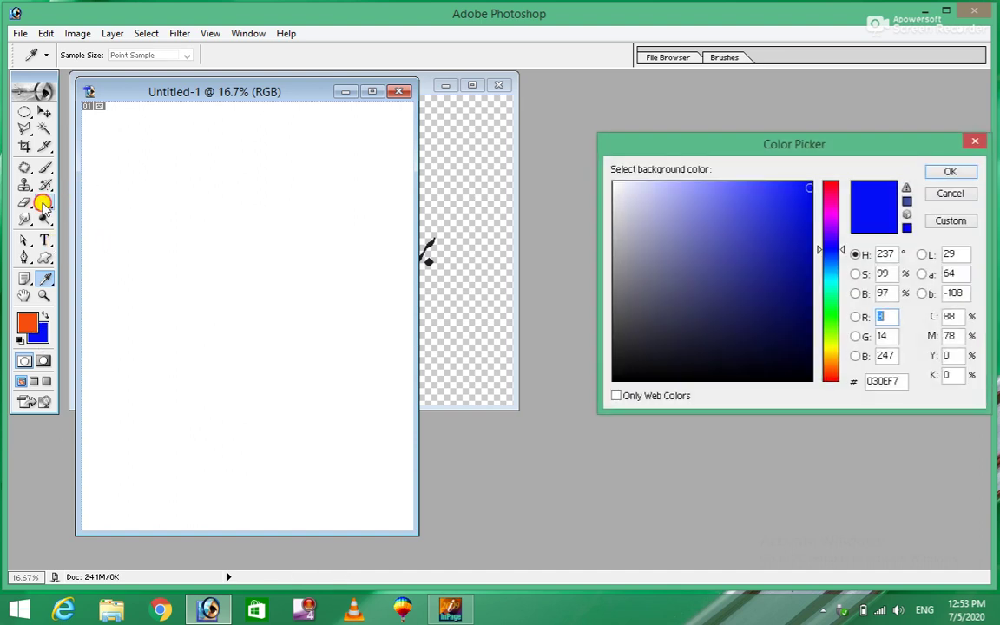
pyautogui.click(180, 149)
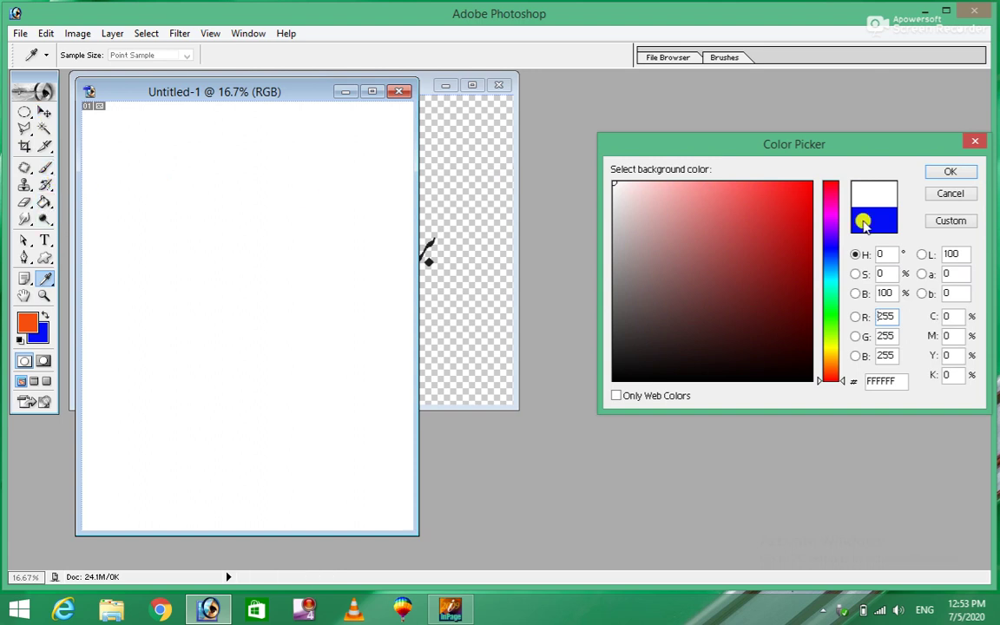
pyautogui.click(976, 140)
pyautogui.press('v')
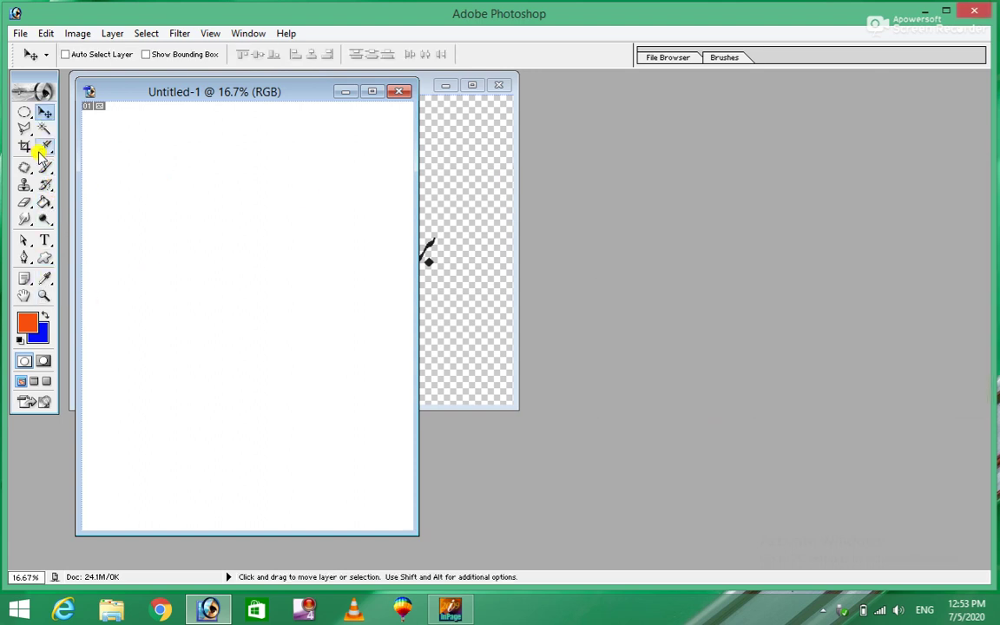
pyautogui.click(44, 202)
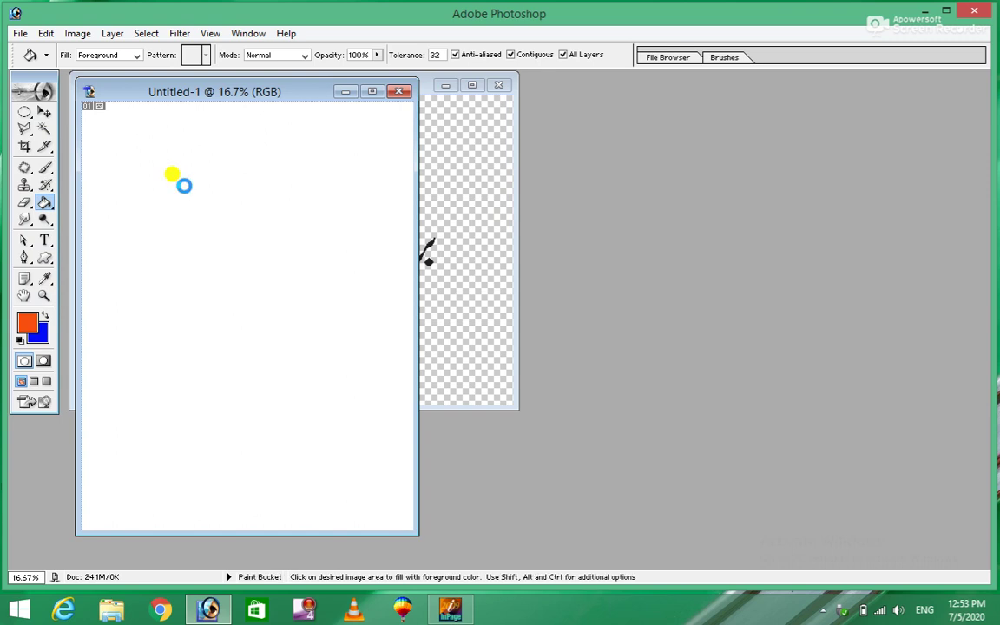
pyautogui.click(178, 180)
pyautogui.moveTo(261, 89); pyautogui.dragTo(717, 96)
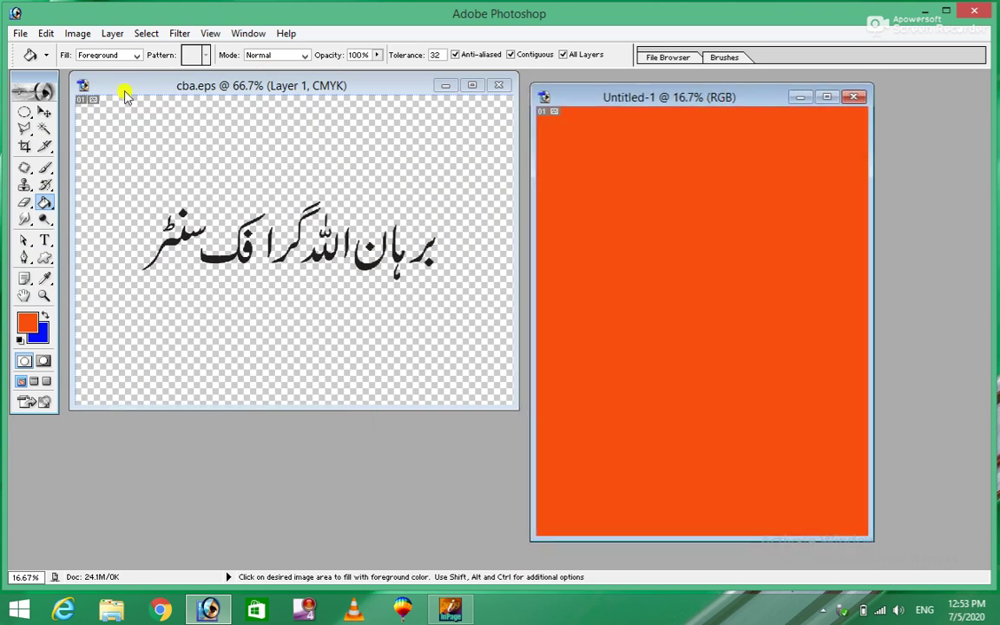
# Drag the Urdu text into the orange document and scale it to nearly full page width
pyautogui.click(44, 112)
pyautogui.moveTo(324, 257)
pyautogui.mouseDown()
pyautogui.moveTo(506, 241)
pyautogui.moveTo(705, 277)
pyautogui.mouseUp()
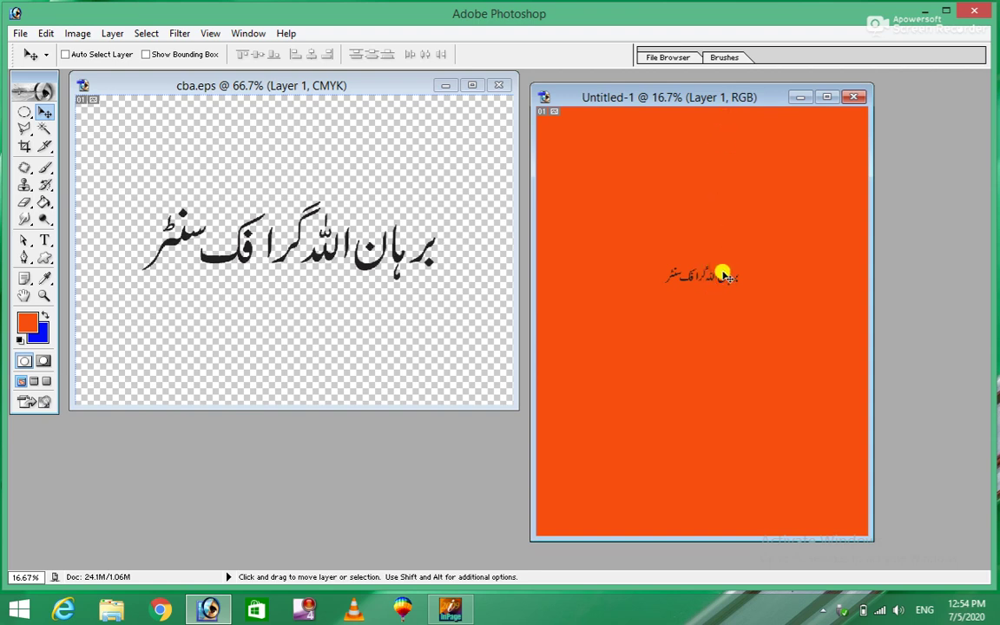
pyautogui.hotkey('ctrl', 't')
pyautogui.moveTo(666, 269); pyautogui.dragTo(555, 222)
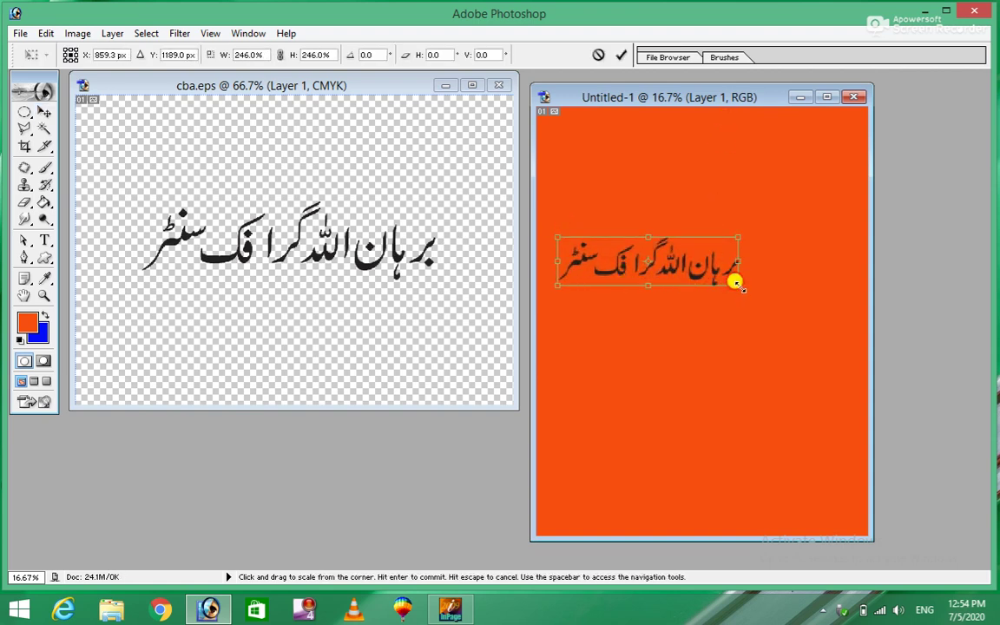
pyautogui.moveTo(739, 285); pyautogui.dragTo(836, 360)
pyautogui.doubleClick(733, 276)
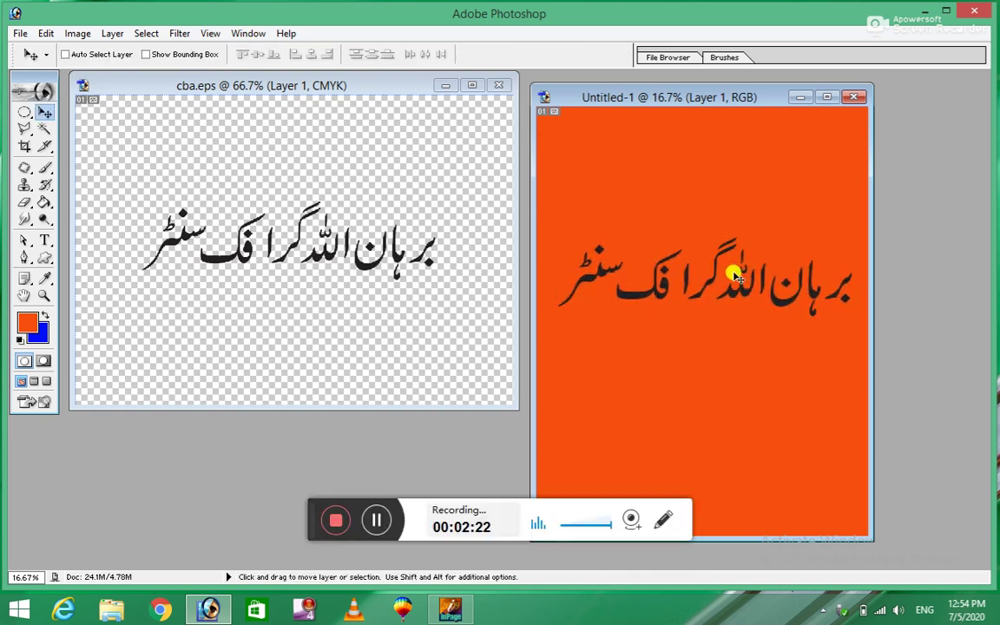
pyautogui.click(373, 524)
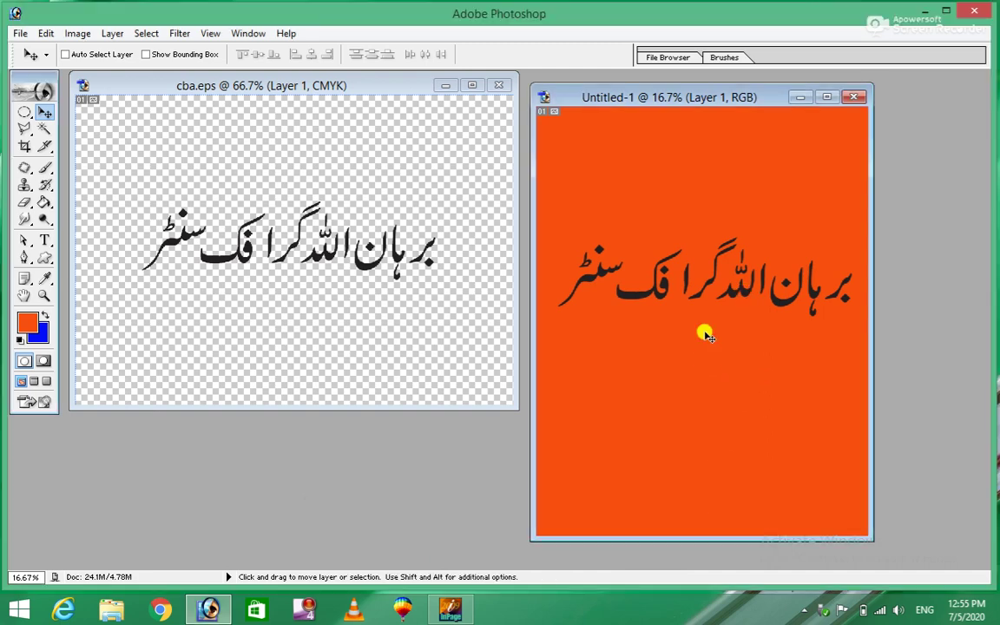
pyautogui.click(245, 36)
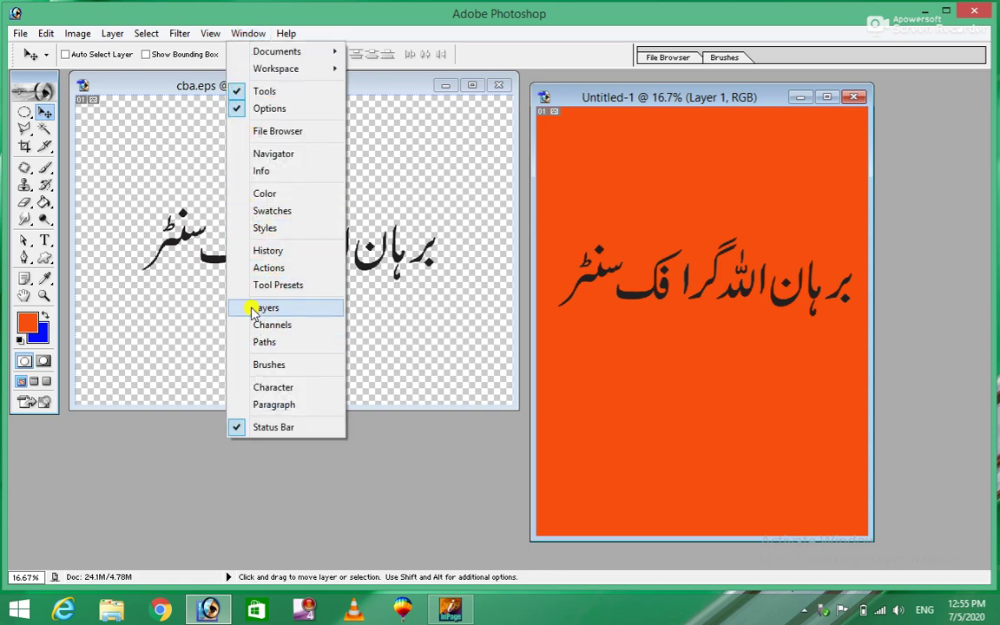
# Show the Layers panel, move it up, and open the layer style effects list
pyautogui.click(261, 308)
pyautogui.moveTo(895, 383); pyautogui.dragTo(907, 249)
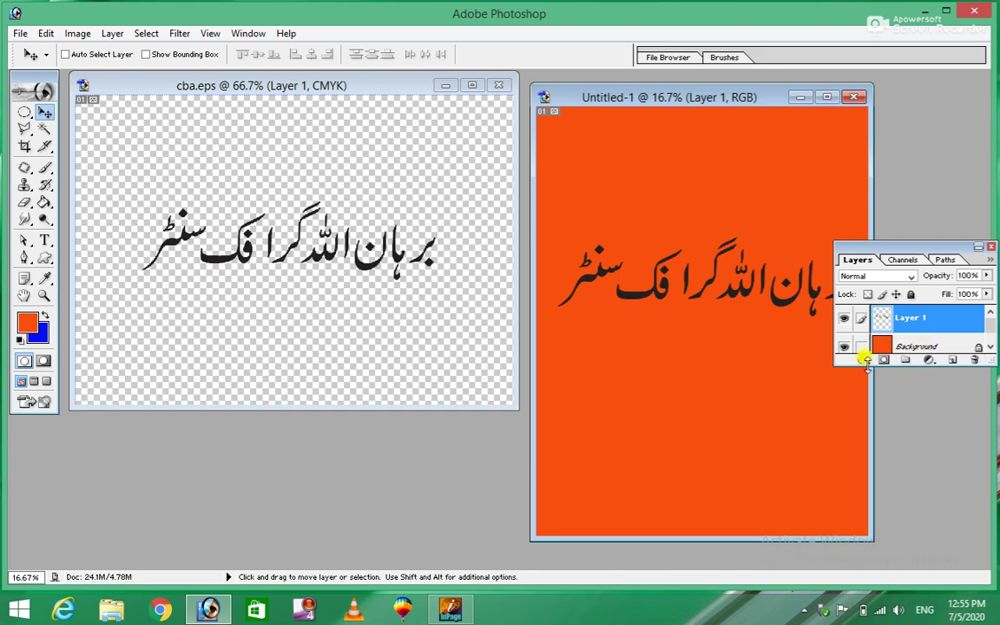
pyautogui.click(864, 361)
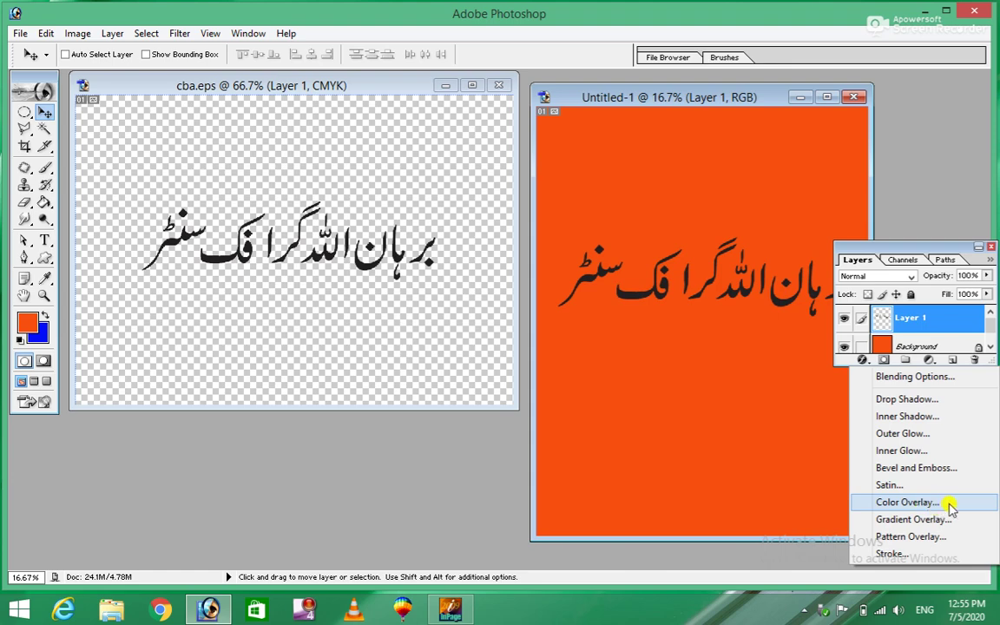
# Apply a bright yellow Color Overlay at 100% opacity to the Urdu text layer
pyautogui.click(950, 503)
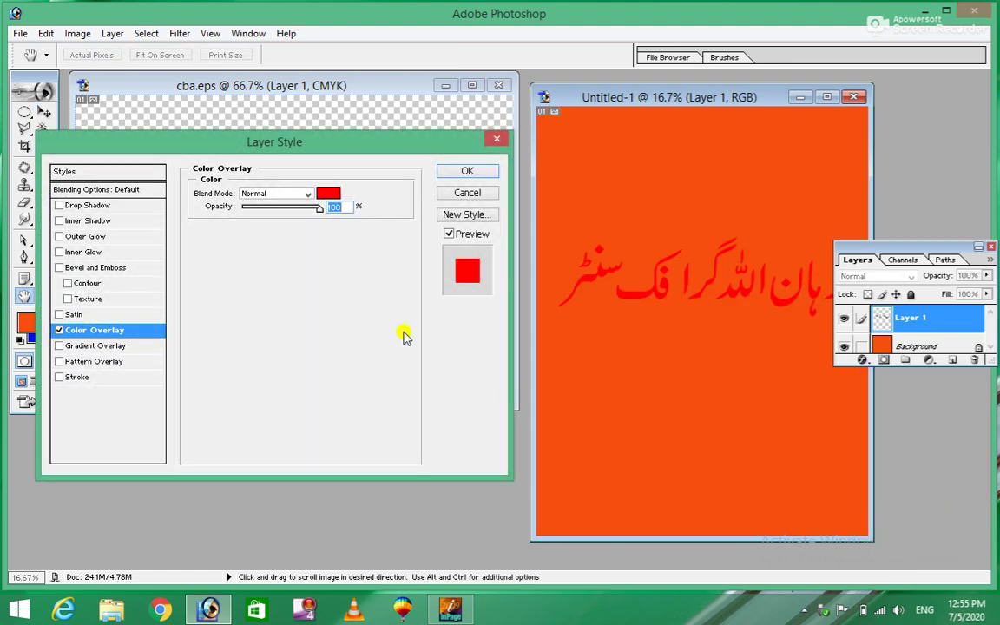
pyautogui.click(330, 194)
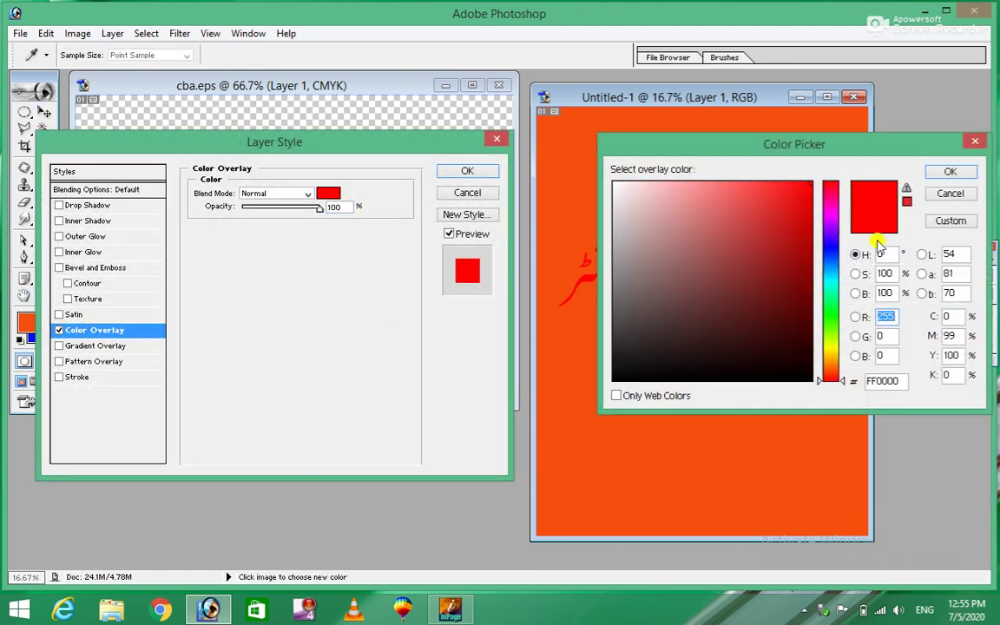
pyautogui.click(615, 378)
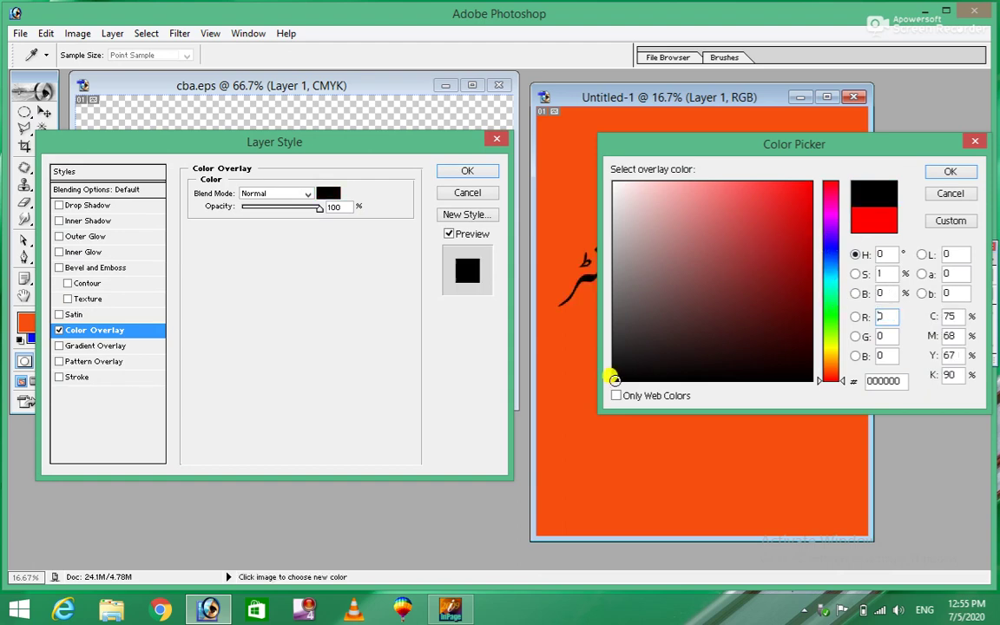
pyautogui.click(948, 175)
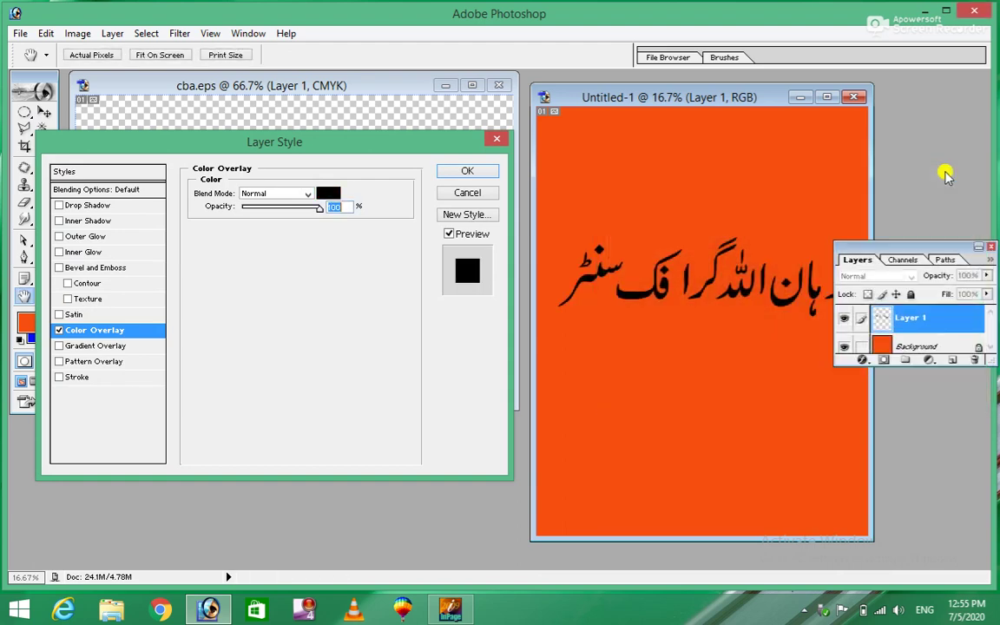
pyautogui.click(330, 193)
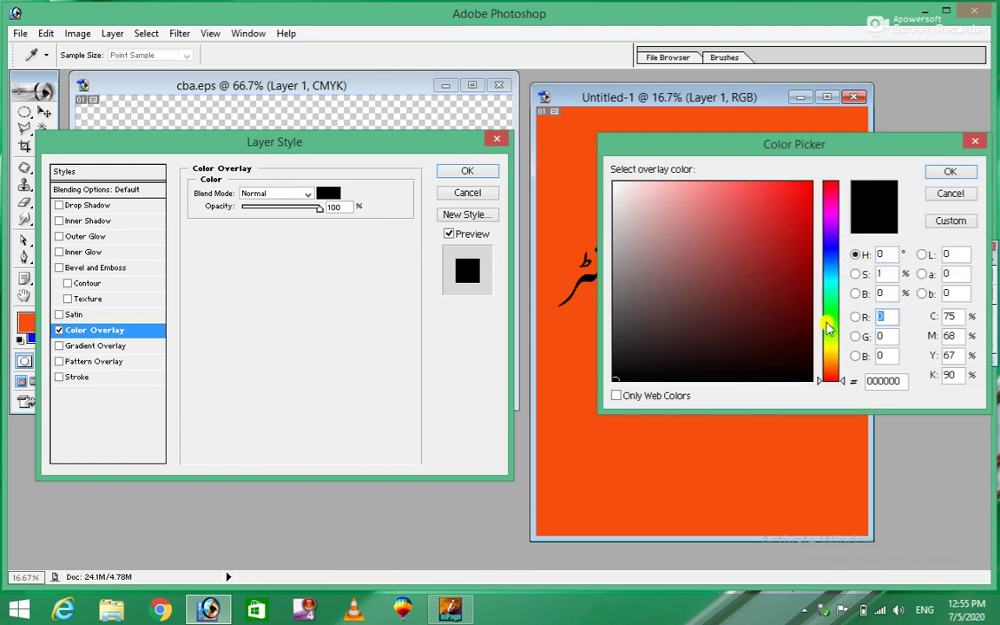
pyautogui.click(832, 346)
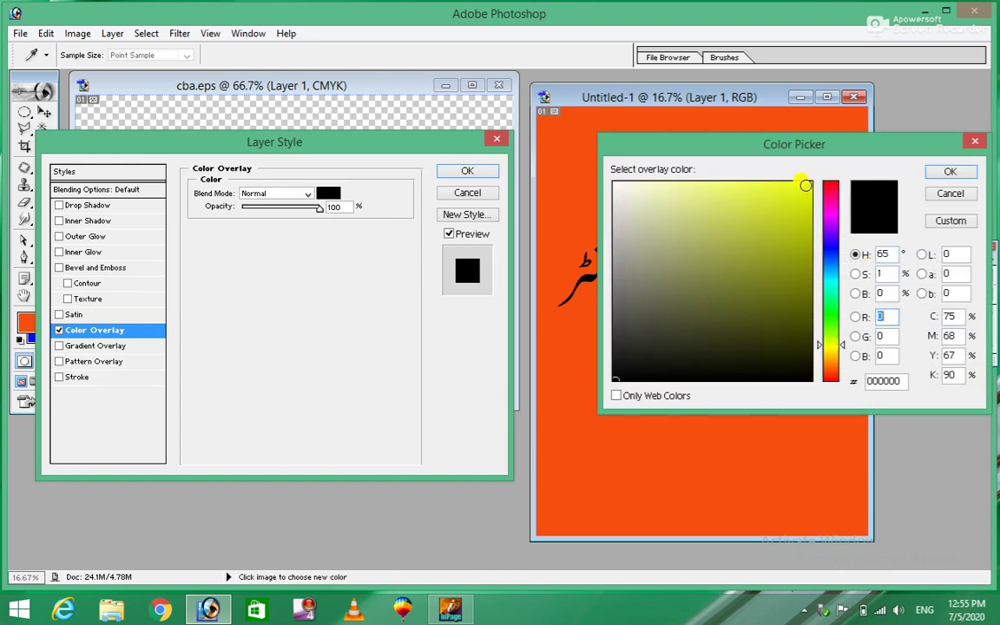
pyautogui.click(805, 186)
pyautogui.click(946, 173)
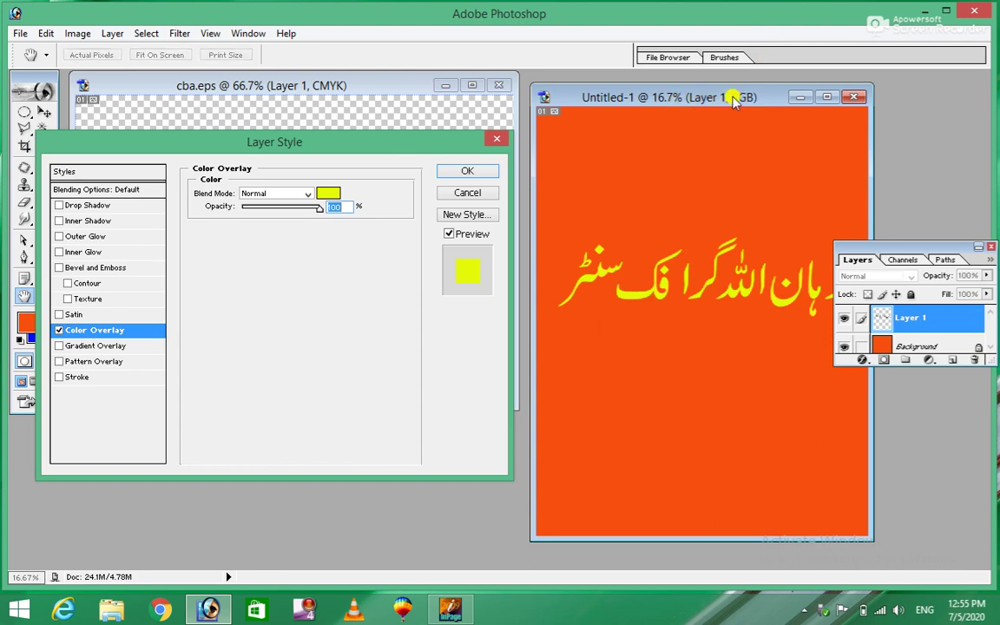
pyautogui.click(467, 172)
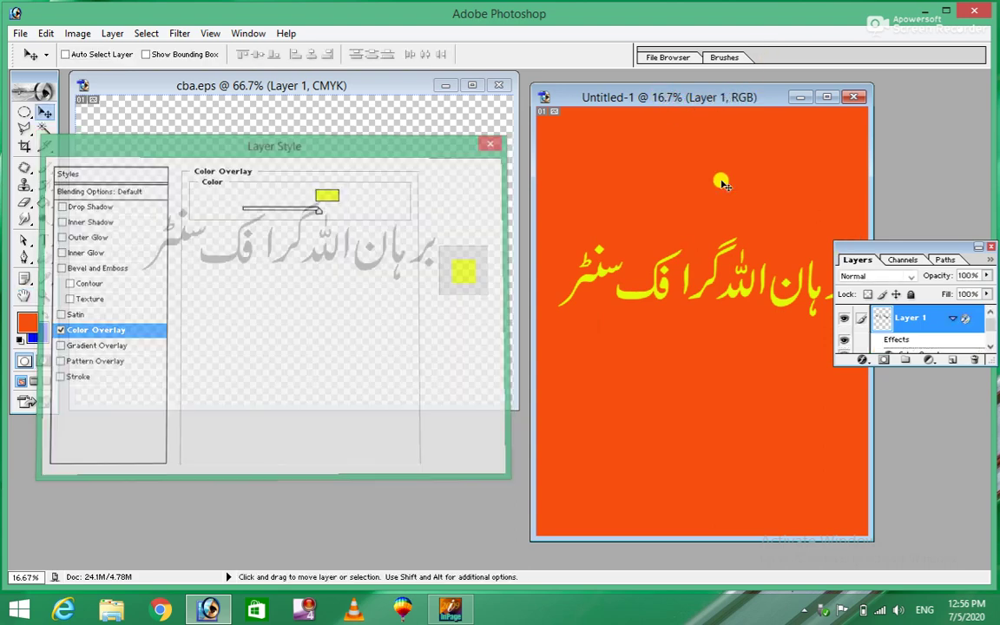
# Close cba.eps discarding changes, then zoom in, maximize Untitled-1 and recentre the text
pyautogui.moveTo(721, 92); pyautogui.dragTo(536, 78)
pyautogui.click(186, 135)
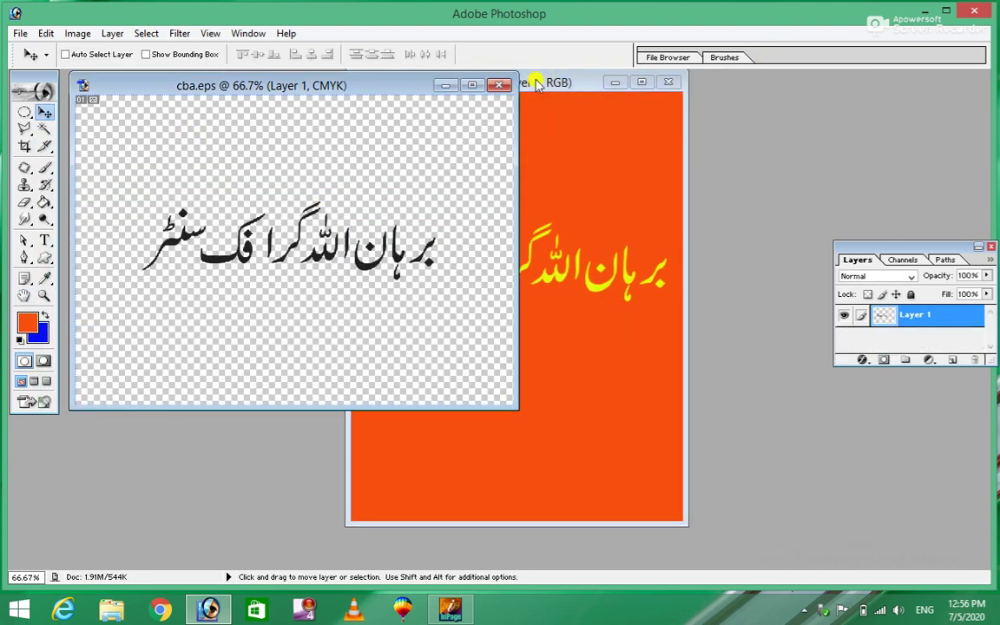
pyautogui.click(499, 84)
pyautogui.click(485, 243)
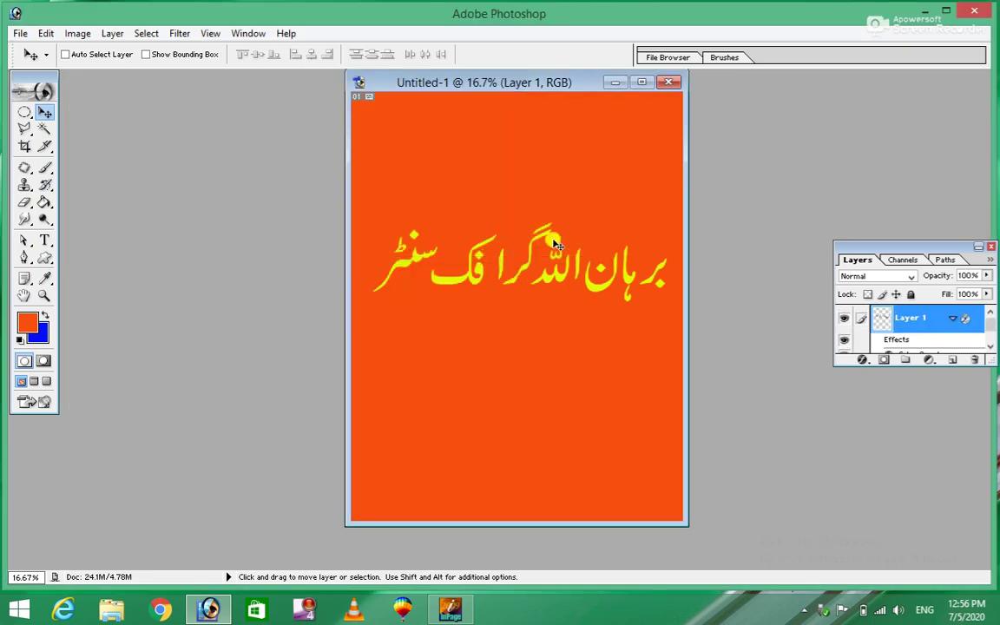
pyautogui.hotkey('ctrl', '+')
pyautogui.hotkey('ctrl', '+')
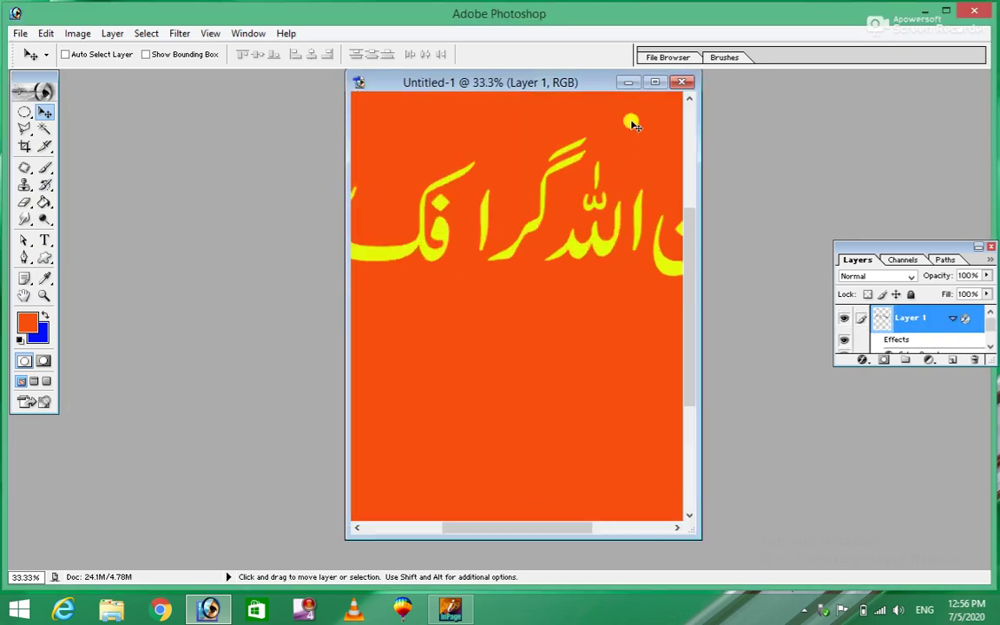
pyautogui.click(650, 82)
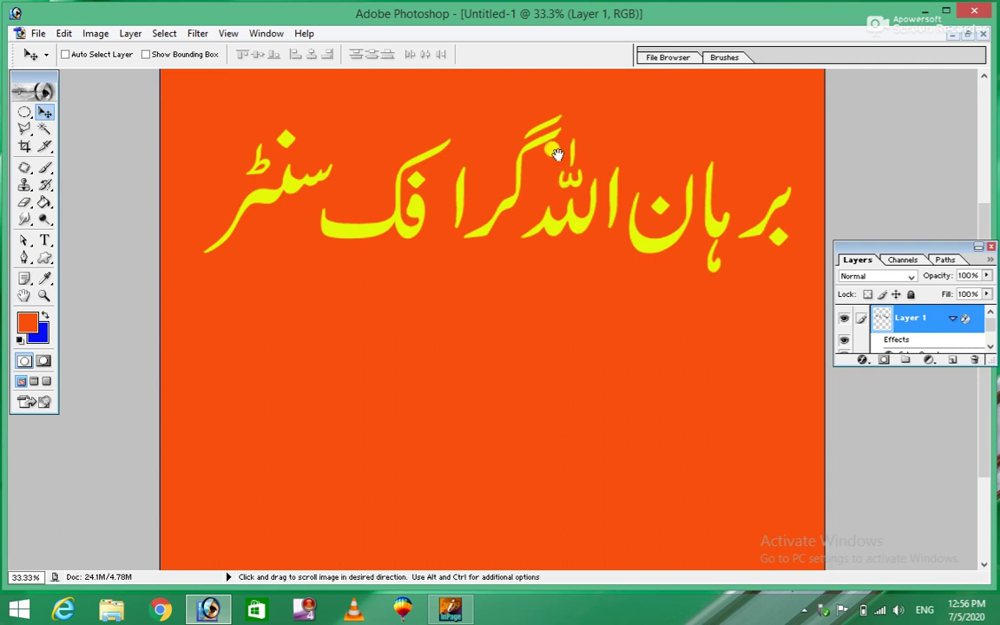
pyautogui.moveTo(501, 143)
pyautogui.mouseDown()
pyautogui.moveTo(567, 194)
pyautogui.moveTo(560, 220)
pyautogui.mouseUp()
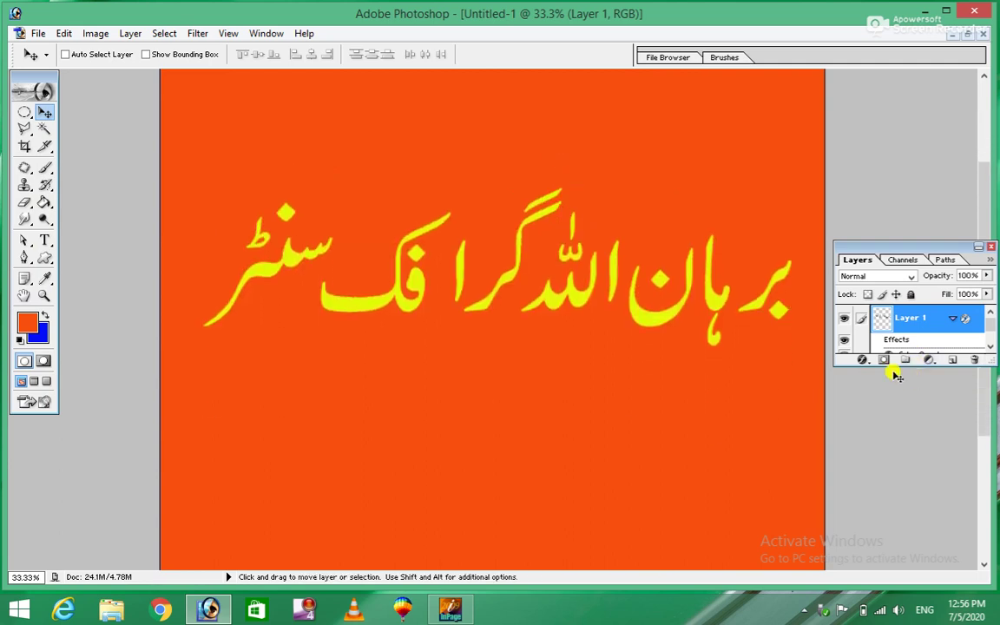
# Give the yellow Urdu text a black Stroke layer style, 16 px in size
pyautogui.click(864, 361)
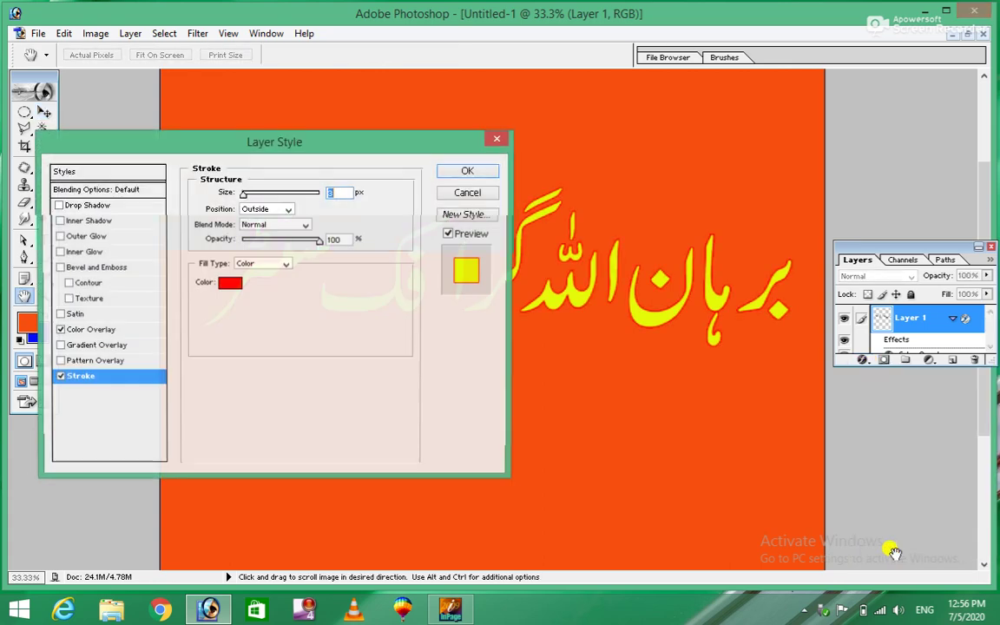
pyautogui.moveTo(284, 147); pyautogui.dragTo(261, 252)
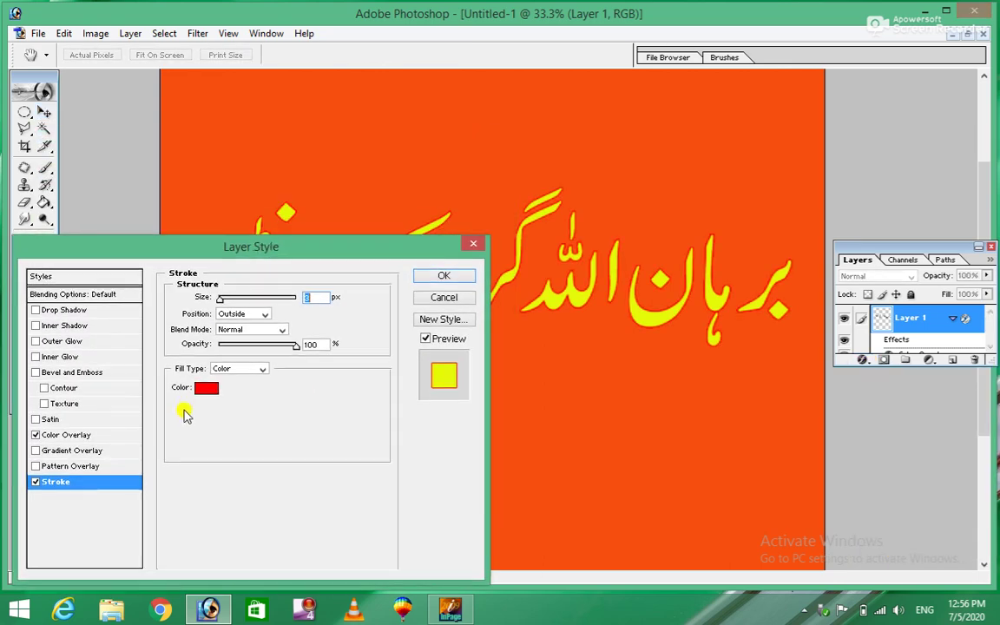
pyautogui.click(217, 396)
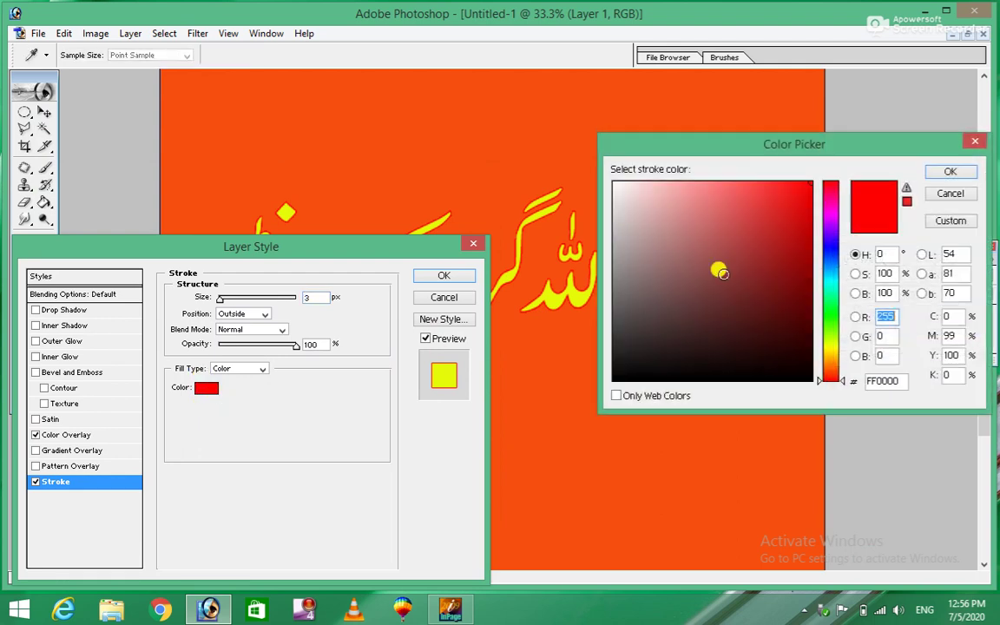
pyautogui.click(621, 364)
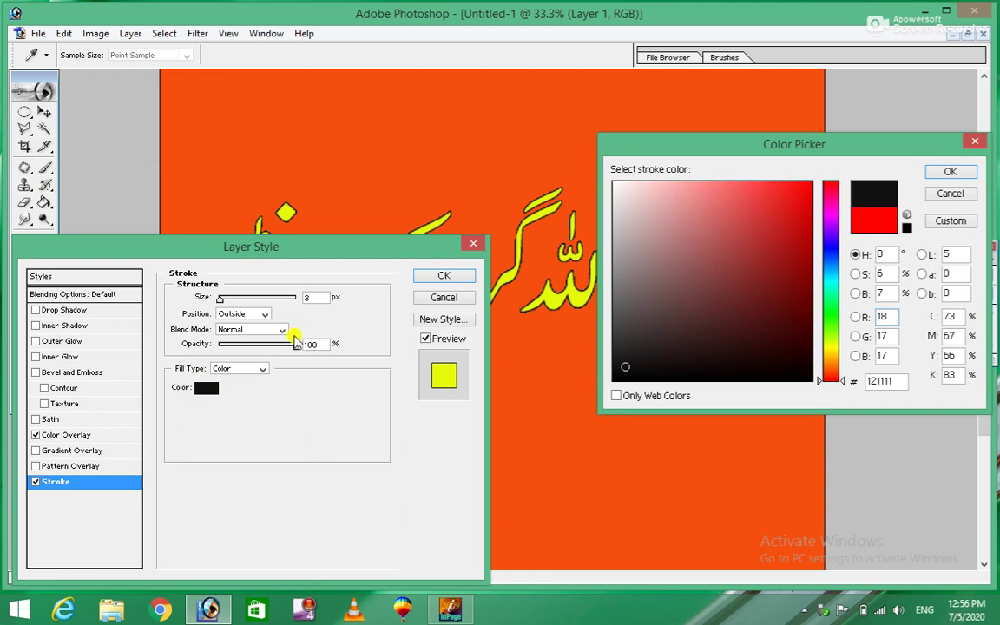
pyautogui.click(224, 298)
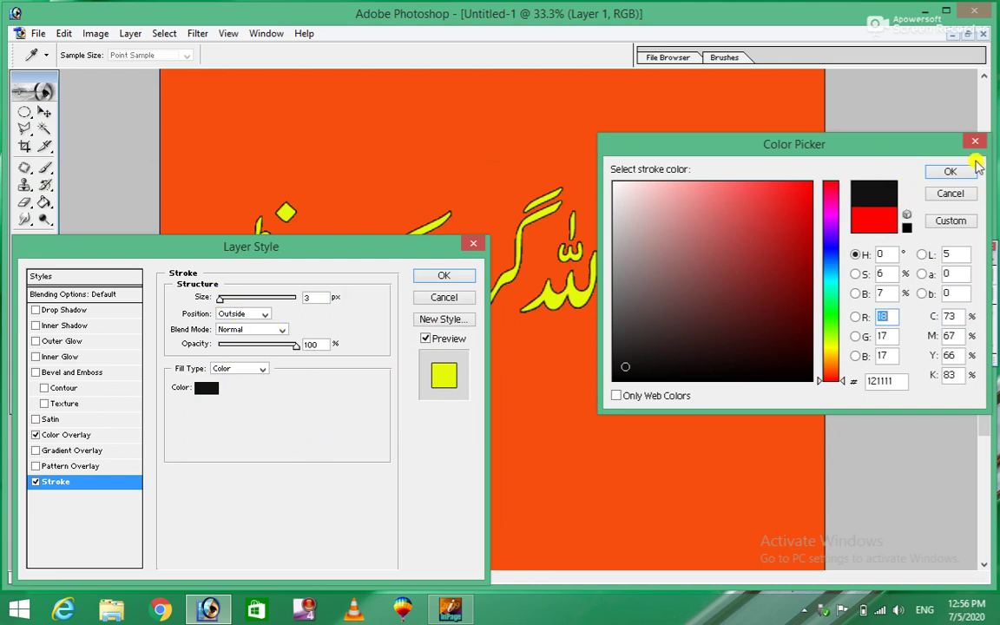
pyautogui.click(950, 171)
pyautogui.click(222, 300)
pyautogui.moveTo(222, 299)
pyautogui.mouseDown()
pyautogui.moveTo(241, 301)
pyautogui.moveTo(230, 301)
pyautogui.mouseUp()
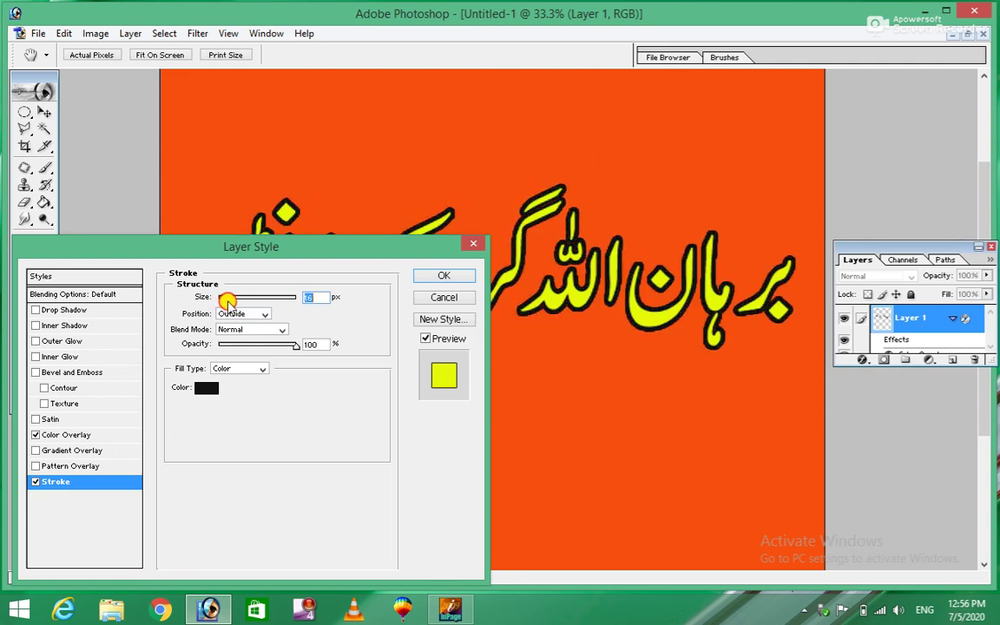
pyautogui.click(433, 280)
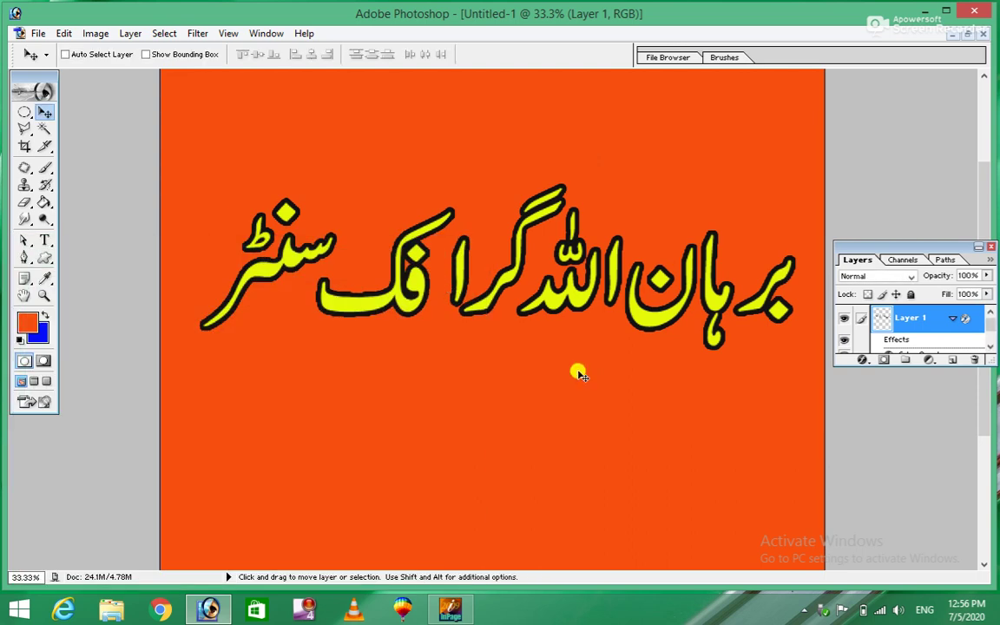
# Add a near-white (FBFBF7) Outer Glow with 29% spread and 128 px size
pyautogui.click(866, 361)
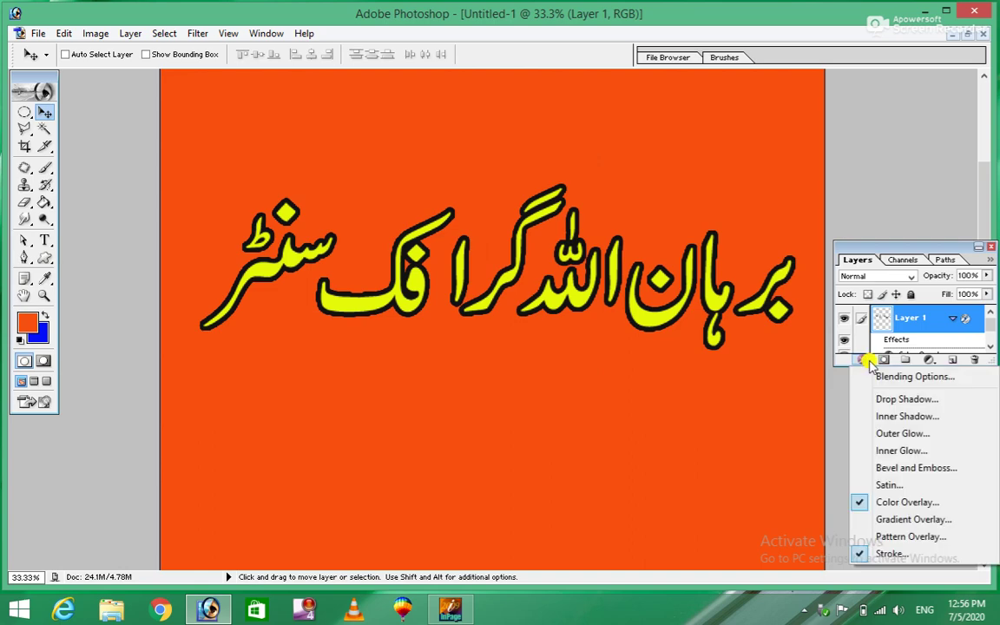
pyautogui.click(910, 437)
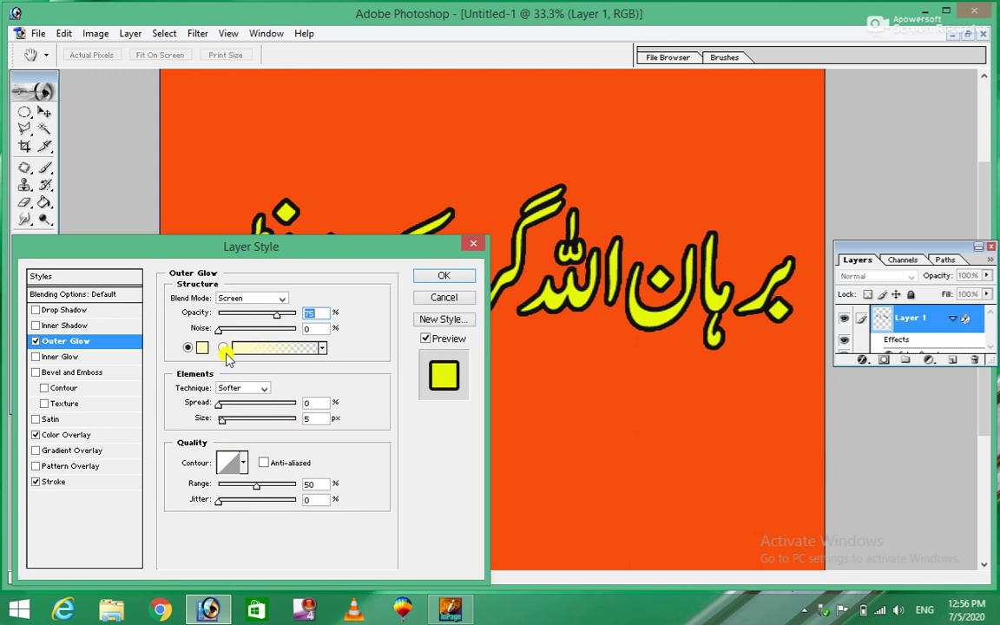
pyautogui.click(201, 348)
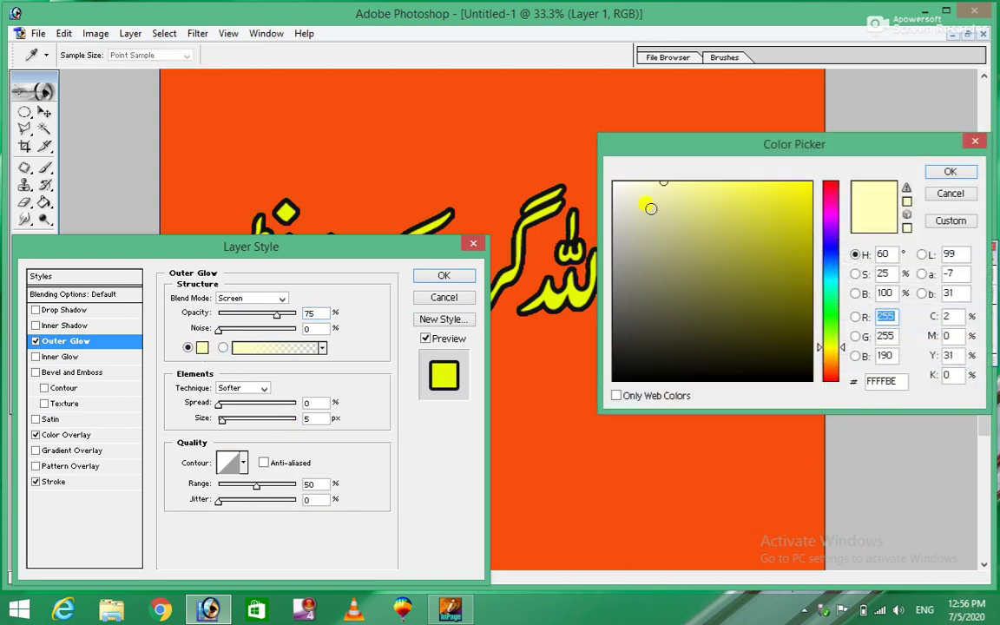
pyautogui.moveTo(651, 208); pyautogui.dragTo(616, 185)
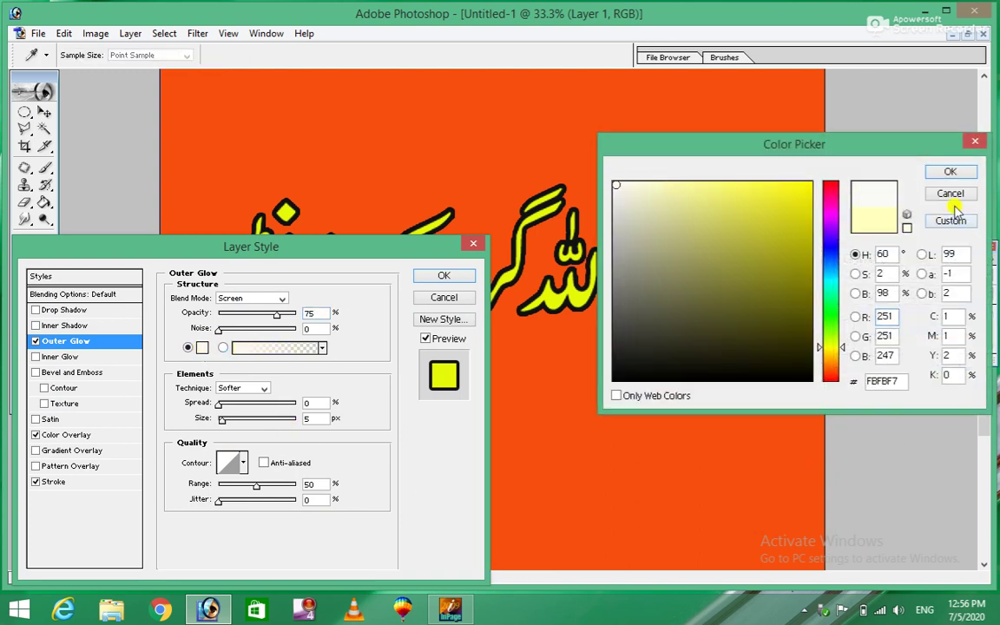
pyautogui.click(952, 170)
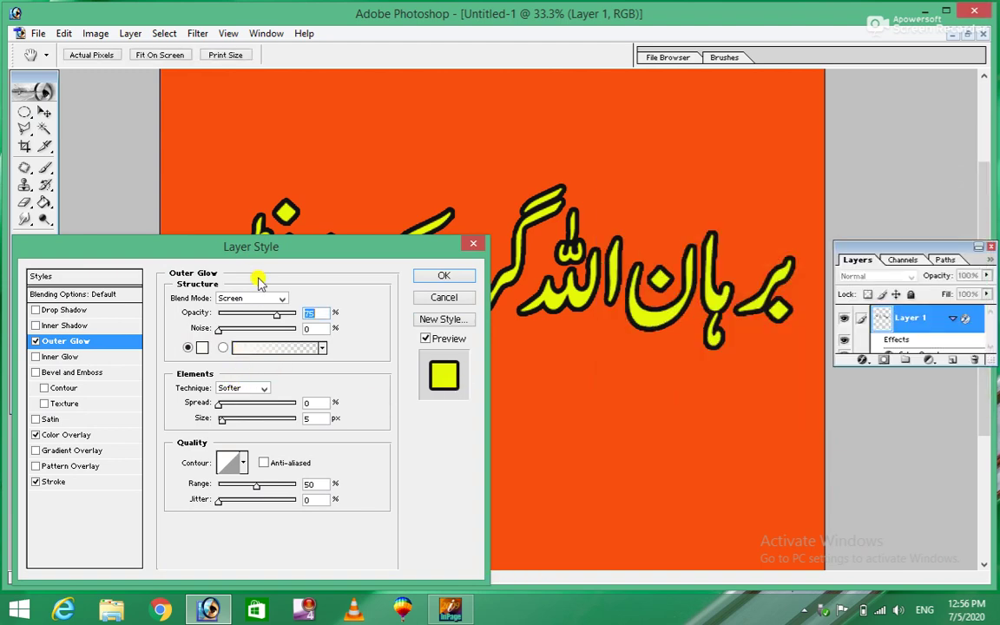
pyautogui.moveTo(282, 248); pyautogui.dragTo(578, 345)
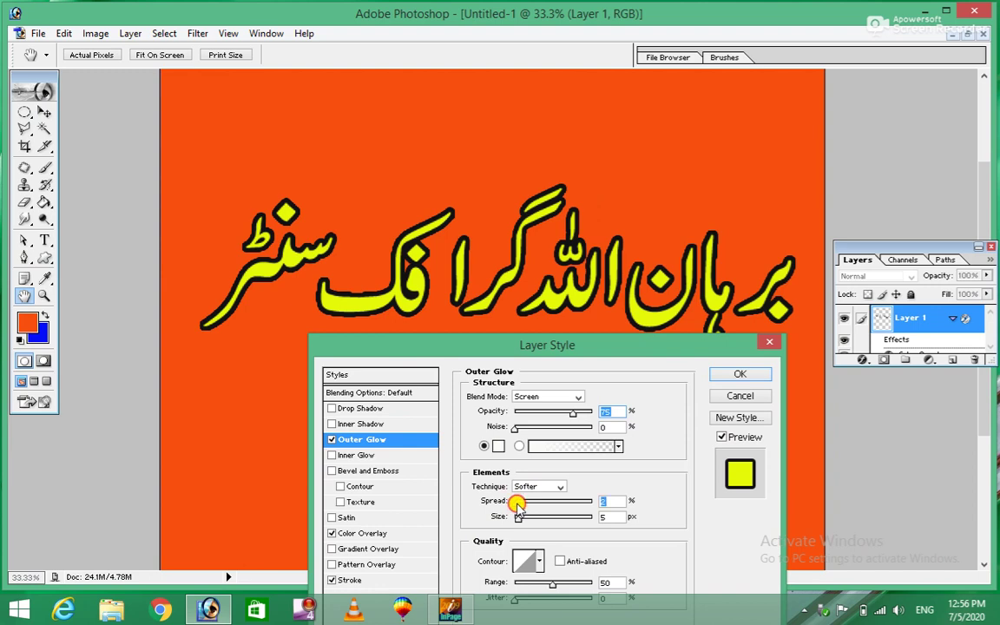
pyautogui.moveTo(517, 505); pyautogui.dragTo(537, 506)
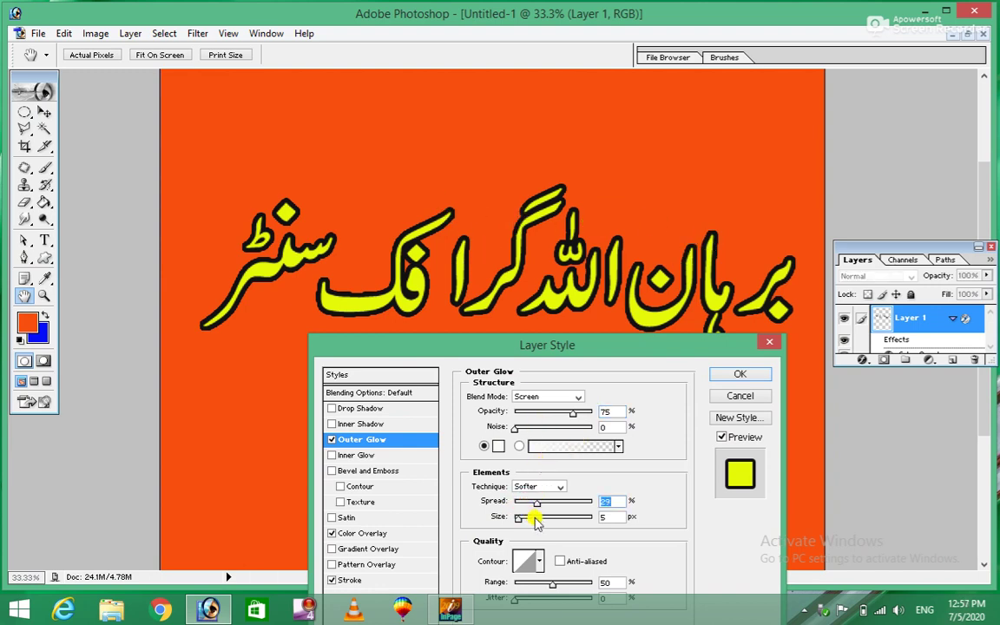
pyautogui.moveTo(515, 517)
pyautogui.mouseDown()
pyautogui.moveTo(572, 515)
pyautogui.moveTo(559, 519)
pyautogui.mouseUp()
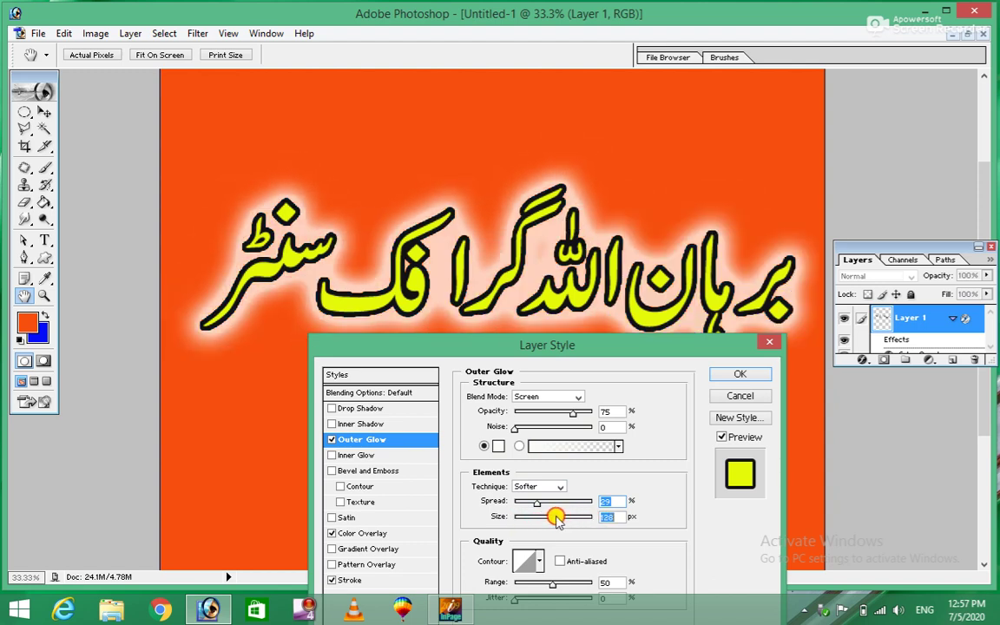
pyautogui.press('Return')
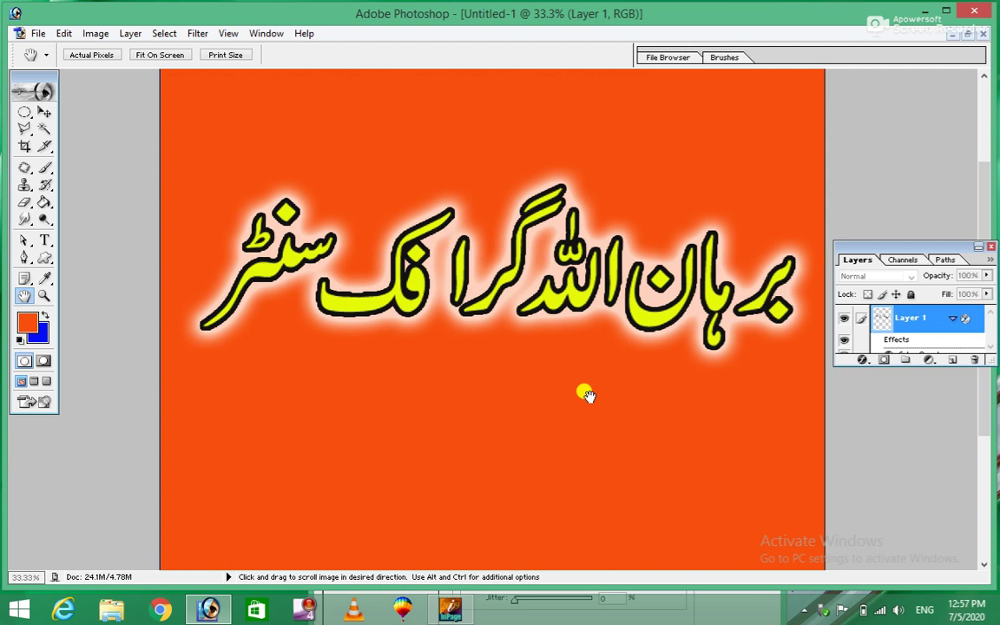
pyautogui.press('alt')
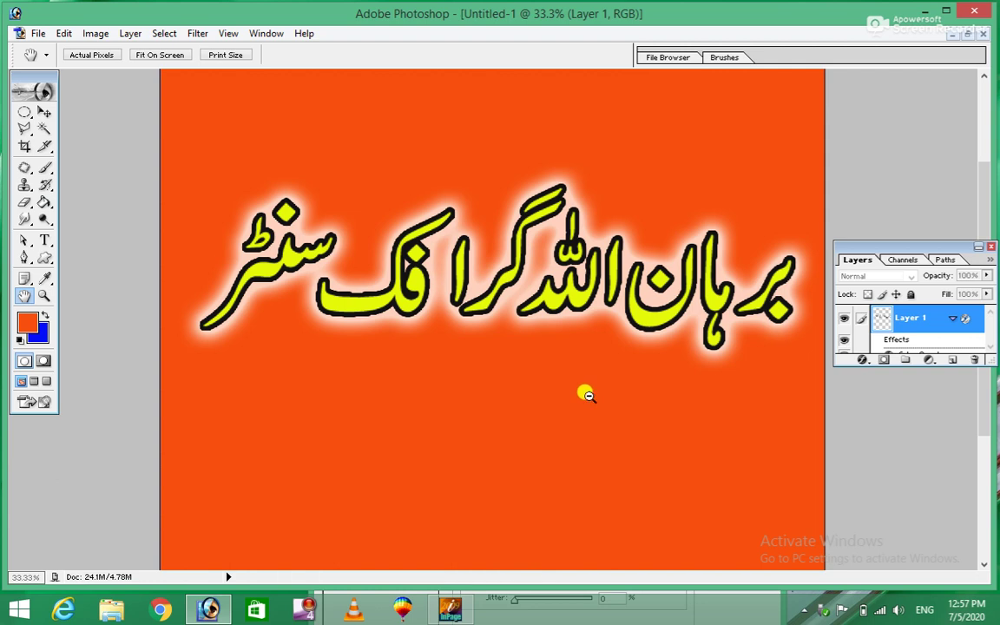